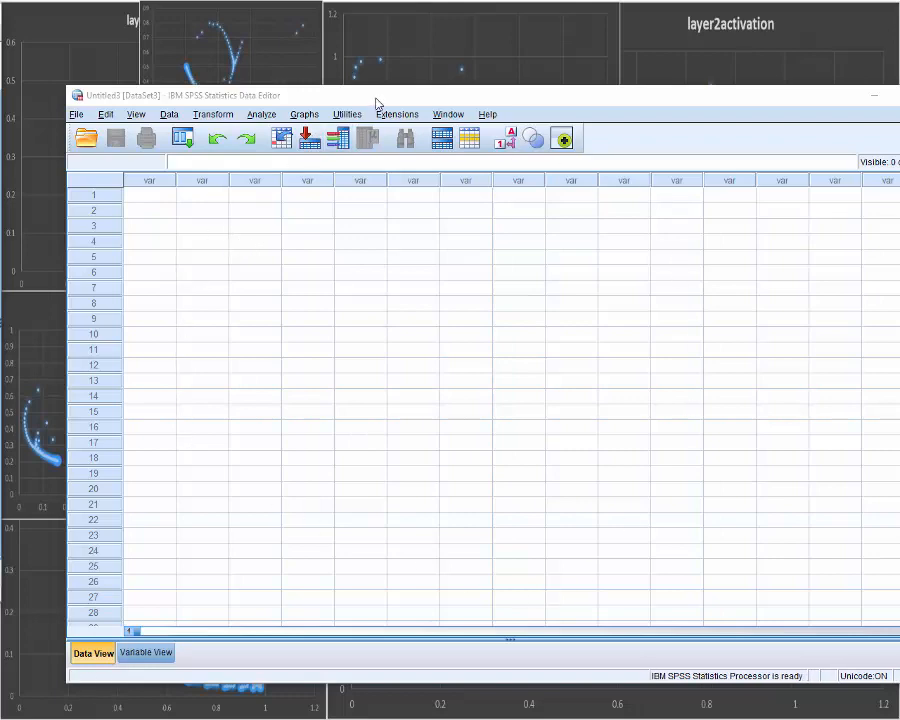
- Define the first variable of the empty dataset with the name Part_ID
drag(374, 100, 354, 80)
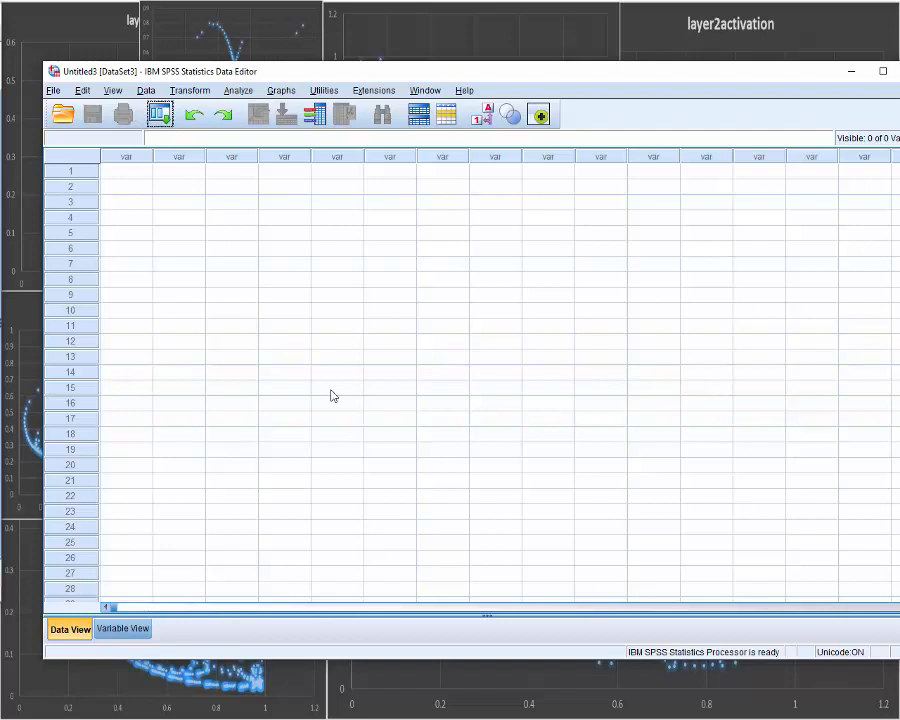
click(111, 630)
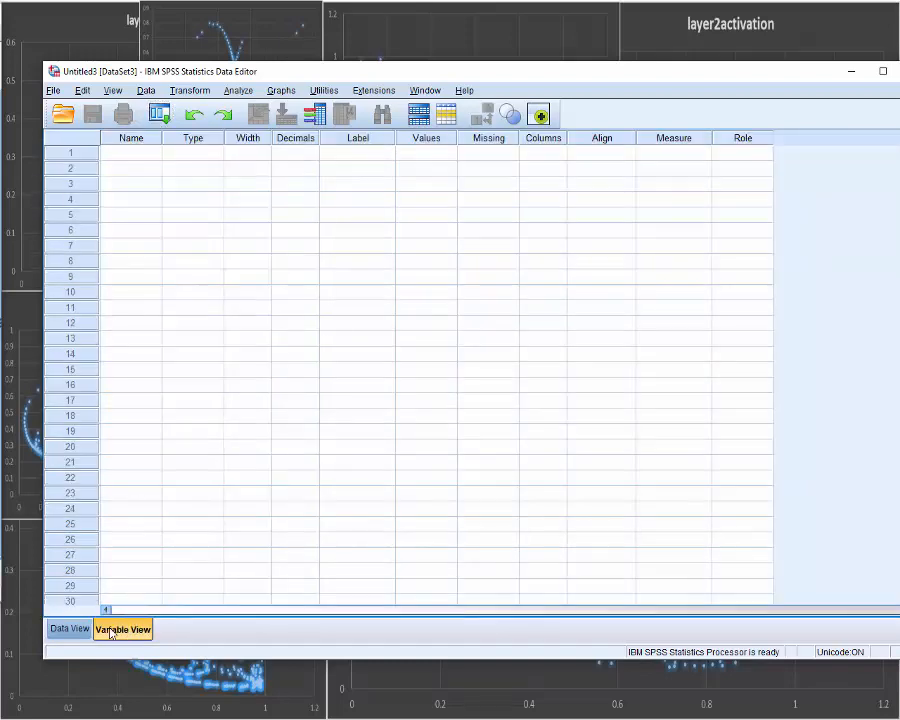
click(68, 629)
click(110, 630)
click(146, 156)
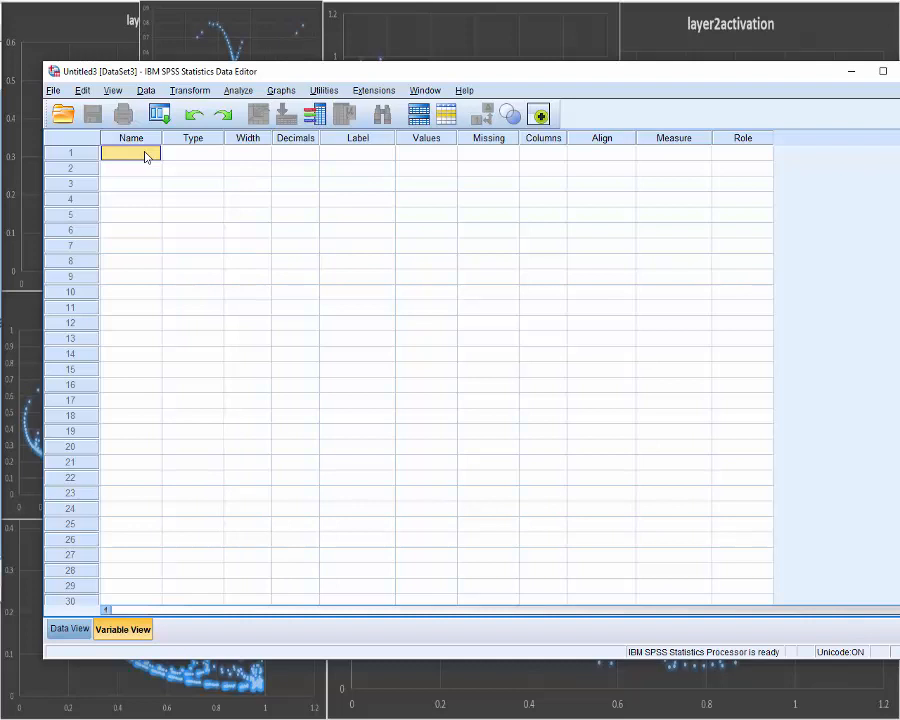
text(Pa)
text(rtID)
text(_)
click(160, 170)
- Try adding a special character to the end of the Part_ID variable name
double_click(147, 153)
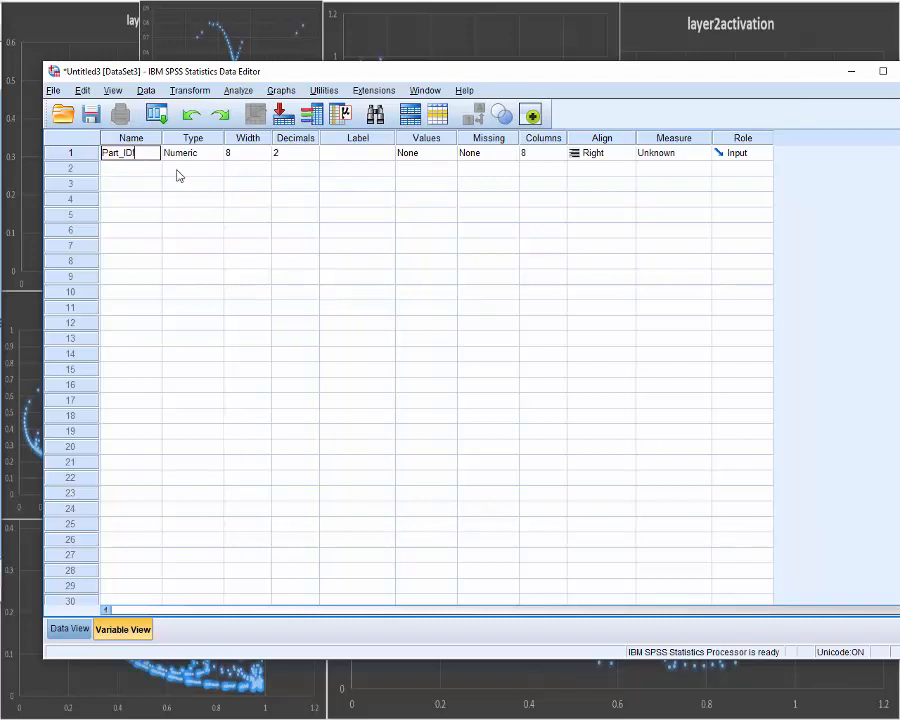
key(Return)
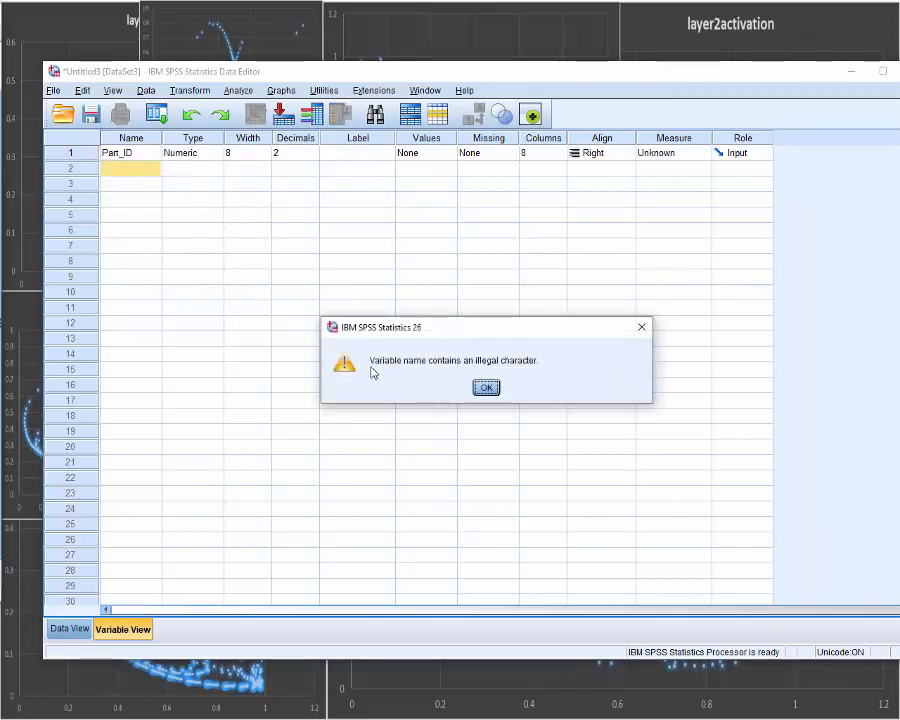
click(483, 387)
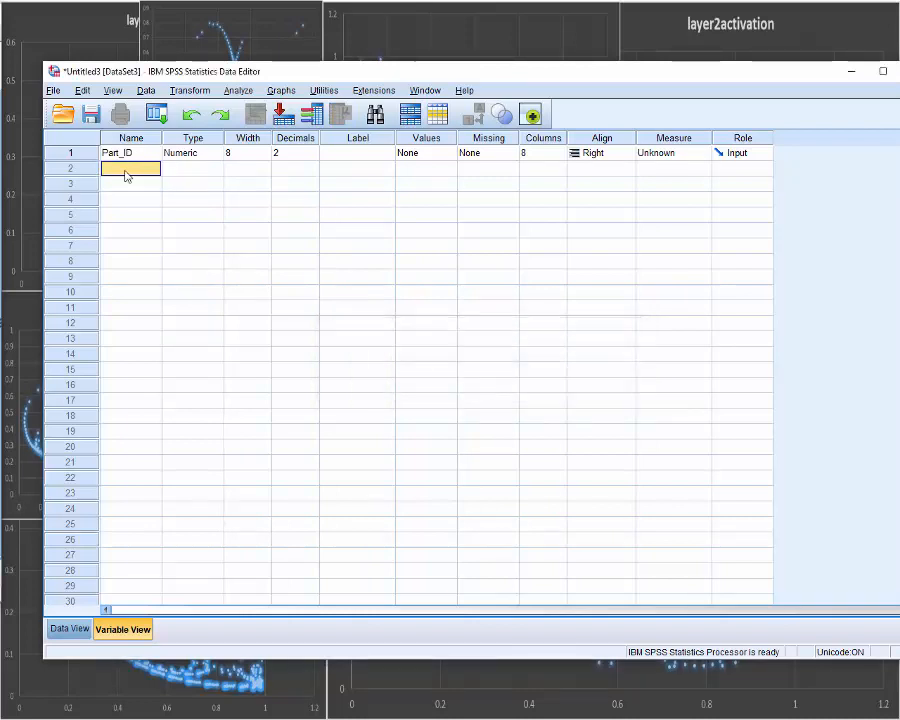
- Define a second variable named Survey_version below Part_ID
text(Surve)
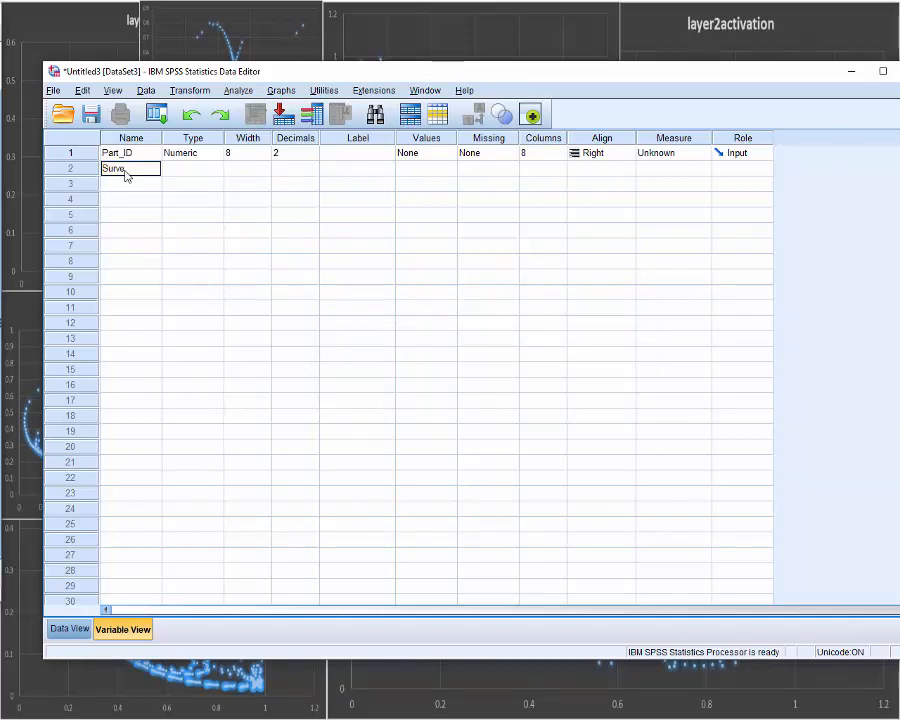
text(y_version)
key(Return)
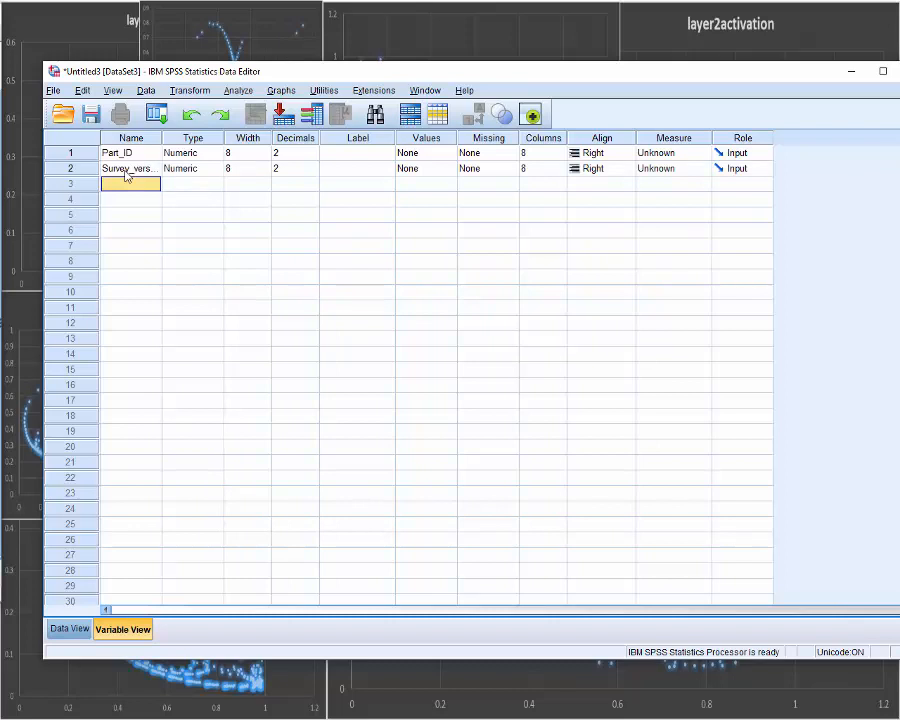
- Add three question variables named Q1, Q2 and Q3 below Survey_version
text(Q1)
key(Return)
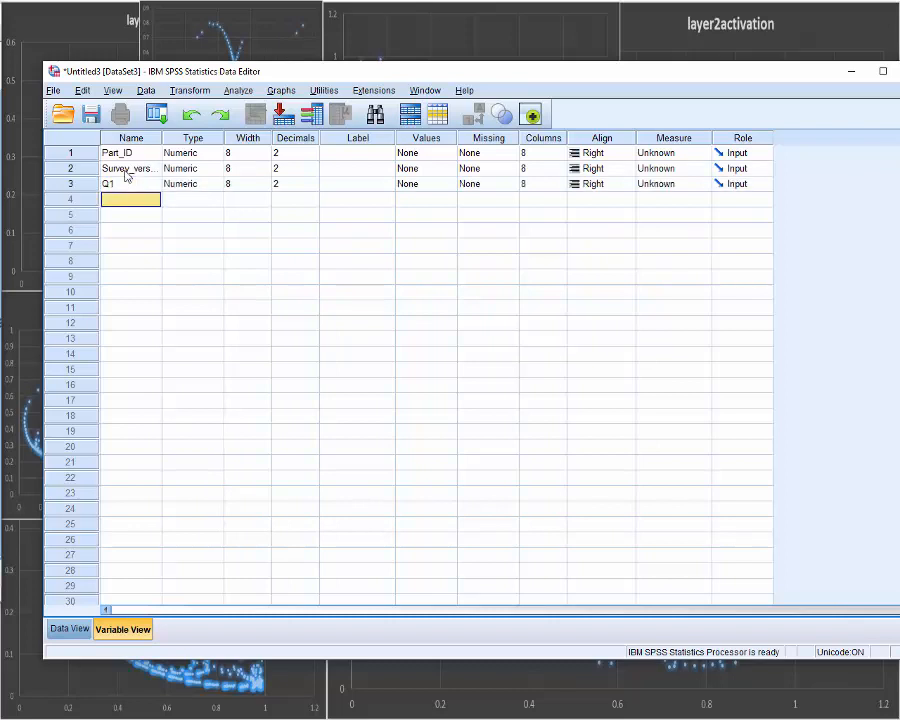
text(Q2)
key(Return)
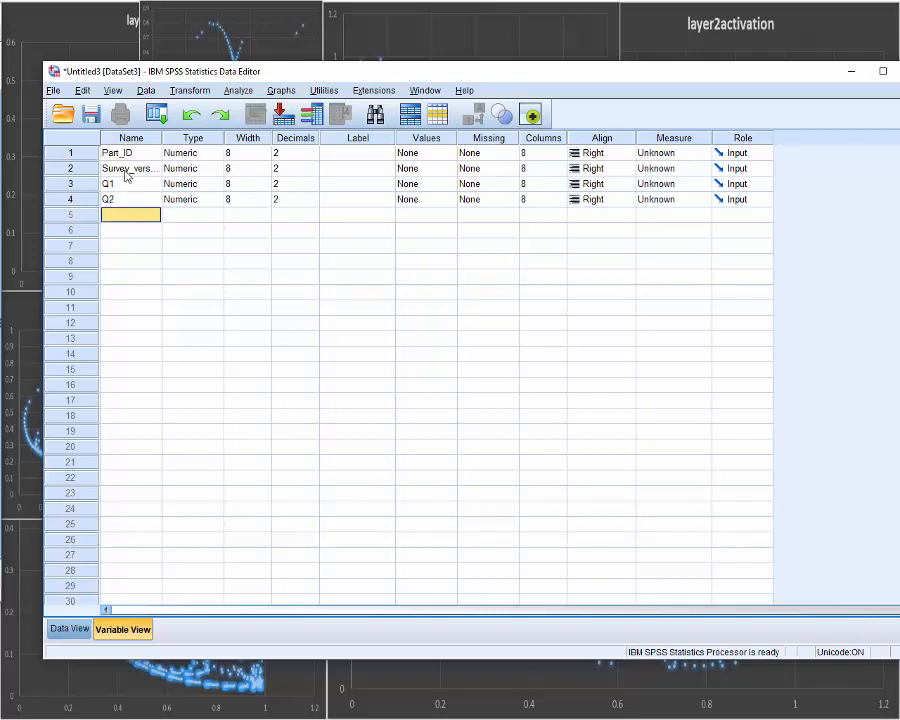
text(Q3)
key(Return)
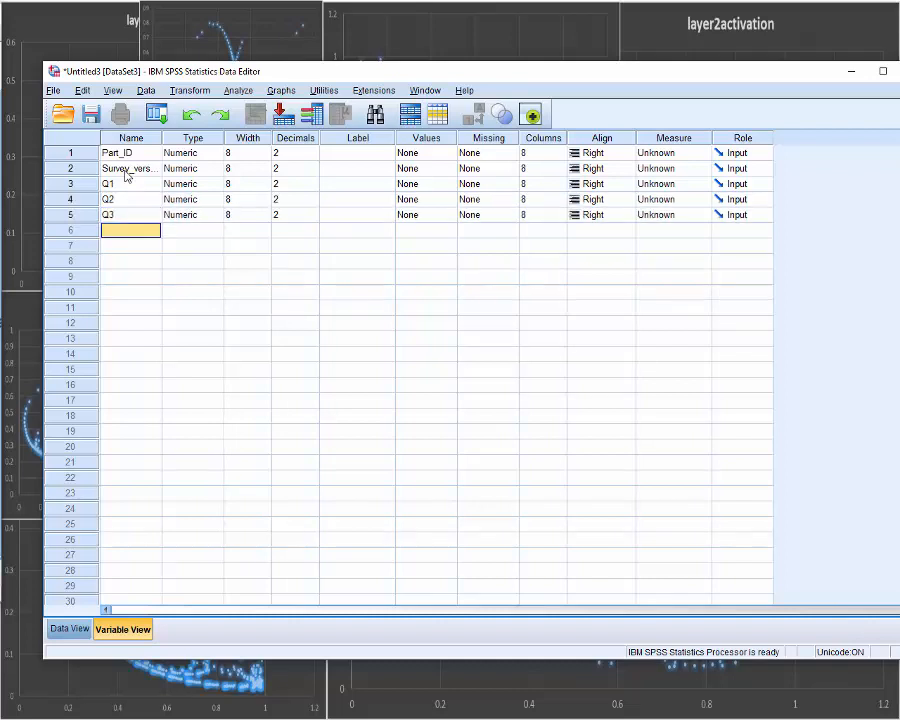
- Extend the name of the Q1 variable to Q1_how_much_did_you
key(Up)
key(Up)
key(Up)
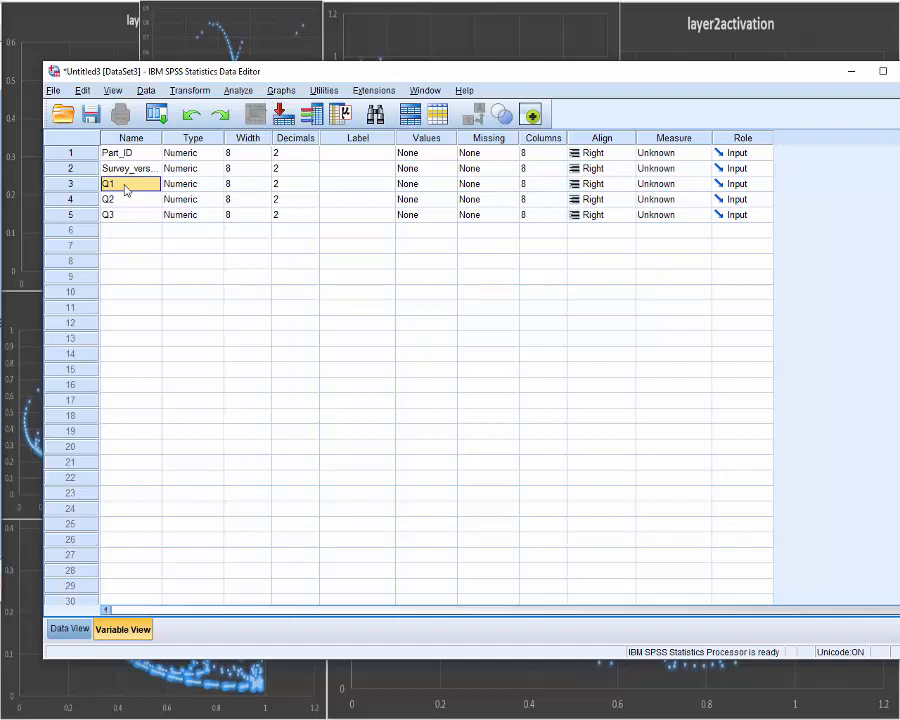
double_click(125, 184)
text(_)
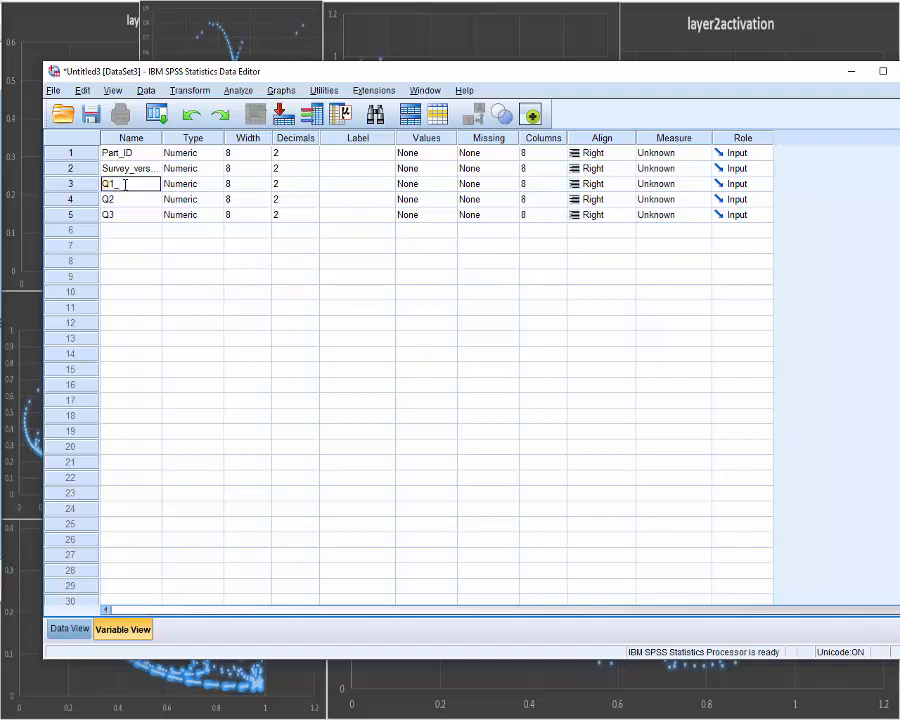
text(how_much)
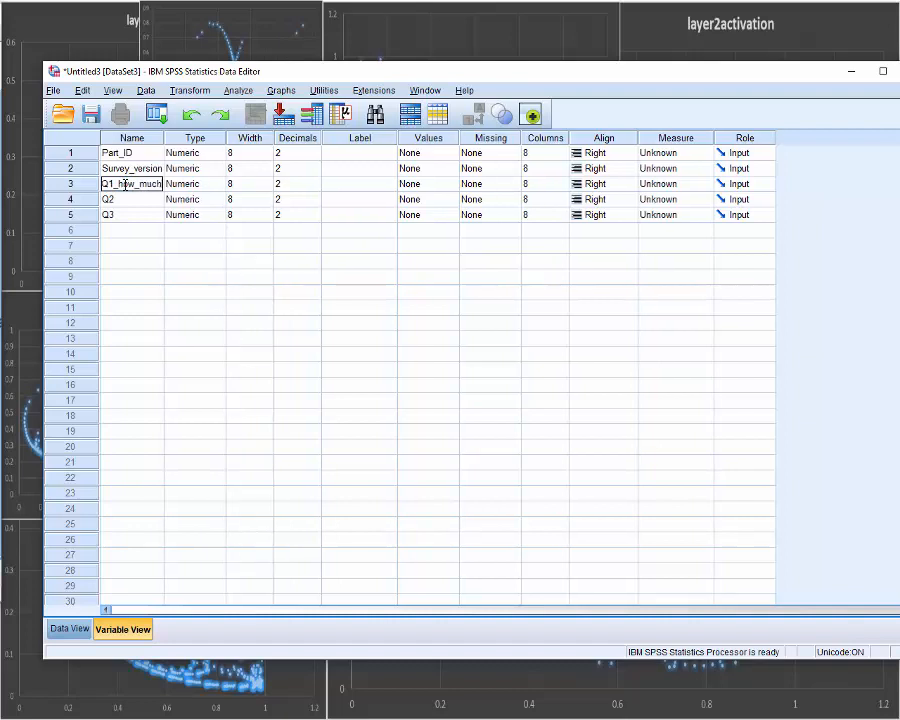
text(_did_you)
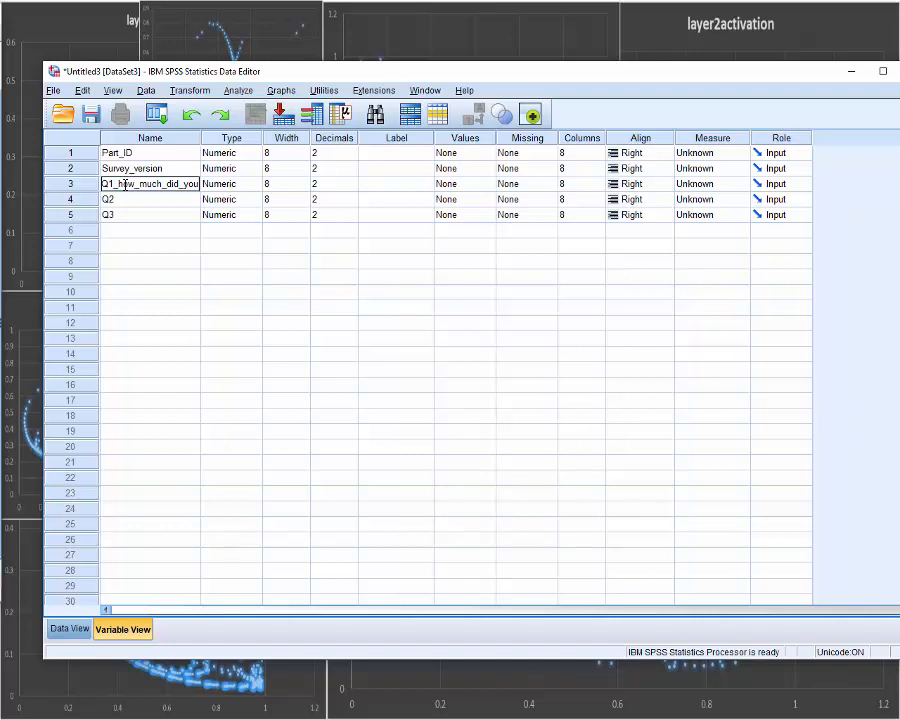
- Shorten the name of the third variable back to Q1
key(BackSpace)
key(BackSpace)
key(BackSpace)
key(BackSpace)
key(BackSpace)
key(BackSpace)
key(BackSpace)
key(BackSpace)
key(BackSpace)
key(BackSpace)
key(BackSpace)
key(BackSpace)
key(BackSpace)
key(BackSpace)
key(BackSpace)
key(BackSpace)
key(BackSpace)
click(192, 199)
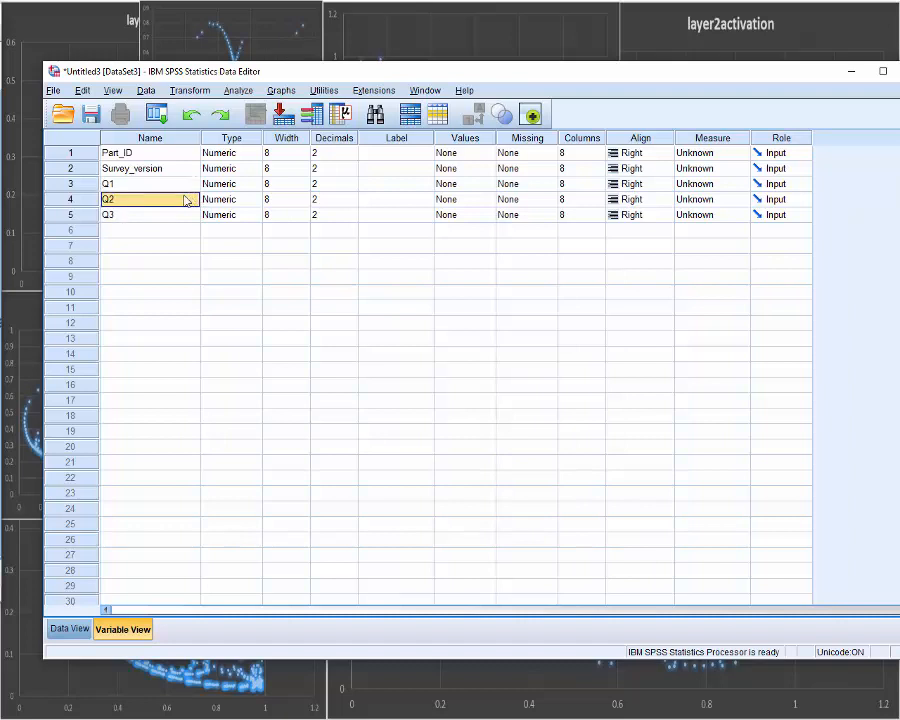
click(166, 188)
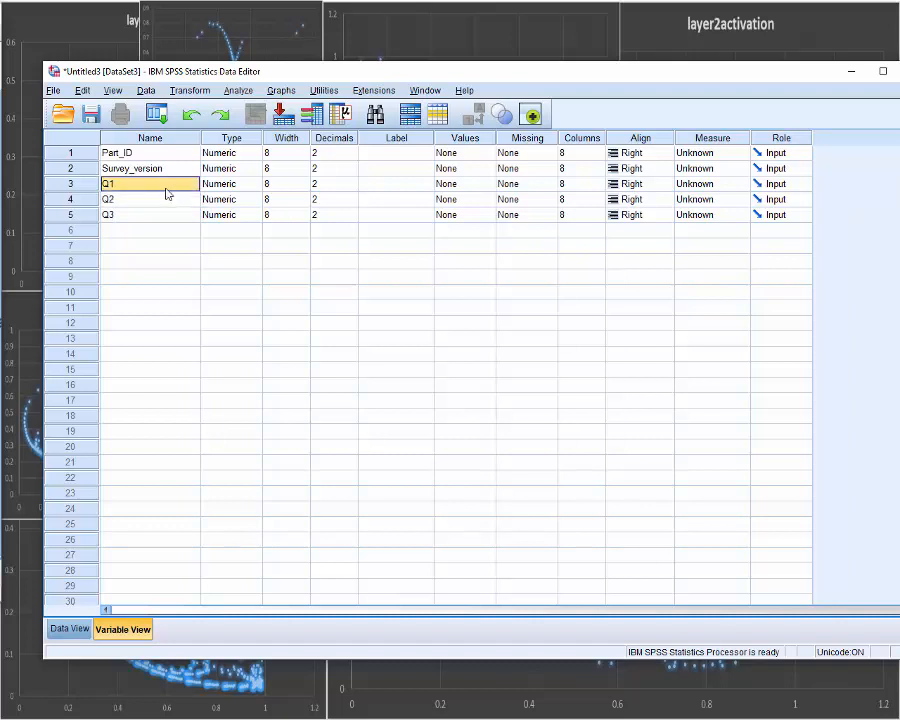
- Give the Q1 variable the label "Did you like taking this survey?"
click(374, 189)
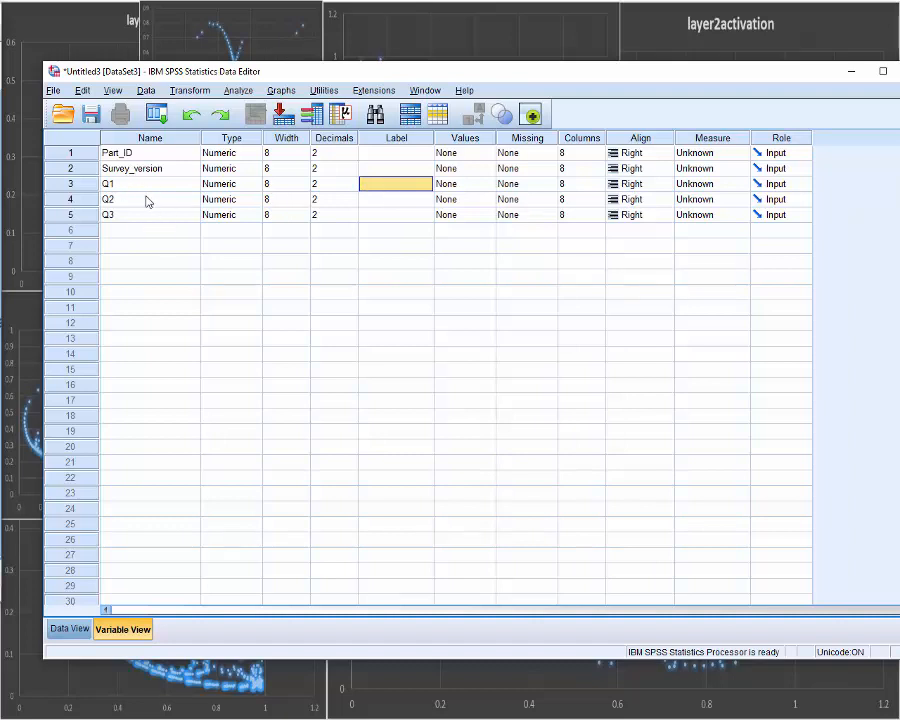
click(383, 186)
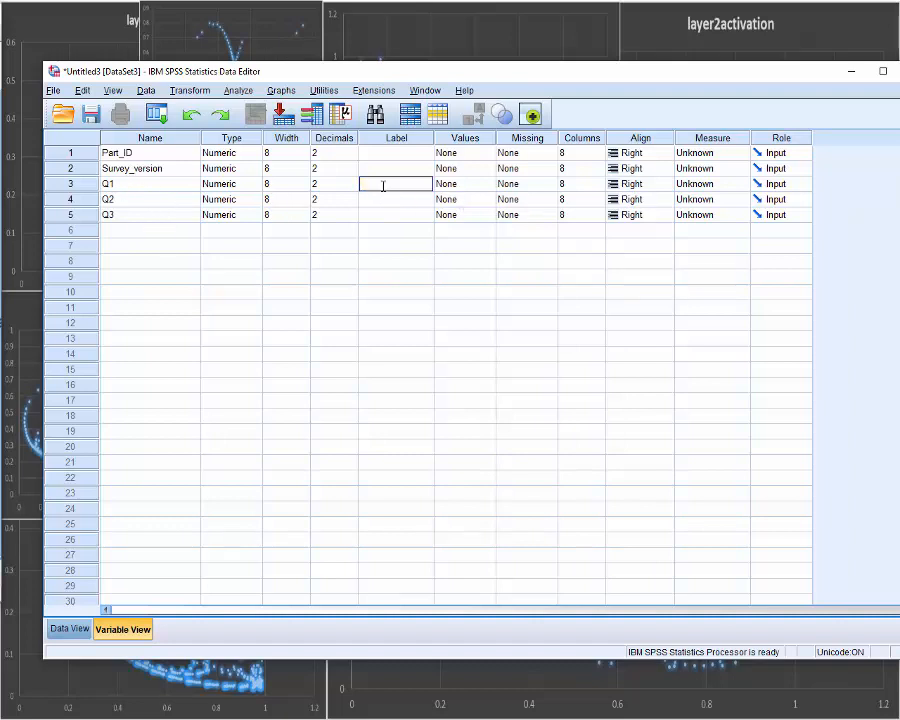
text(Did you like taking)
text(this survey?)
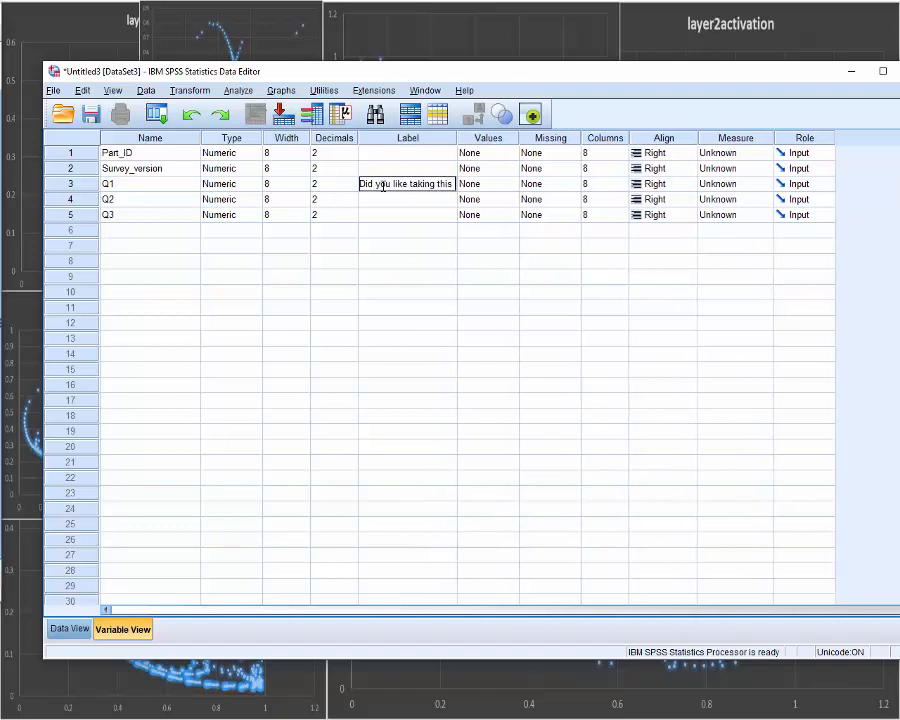
key(Return)
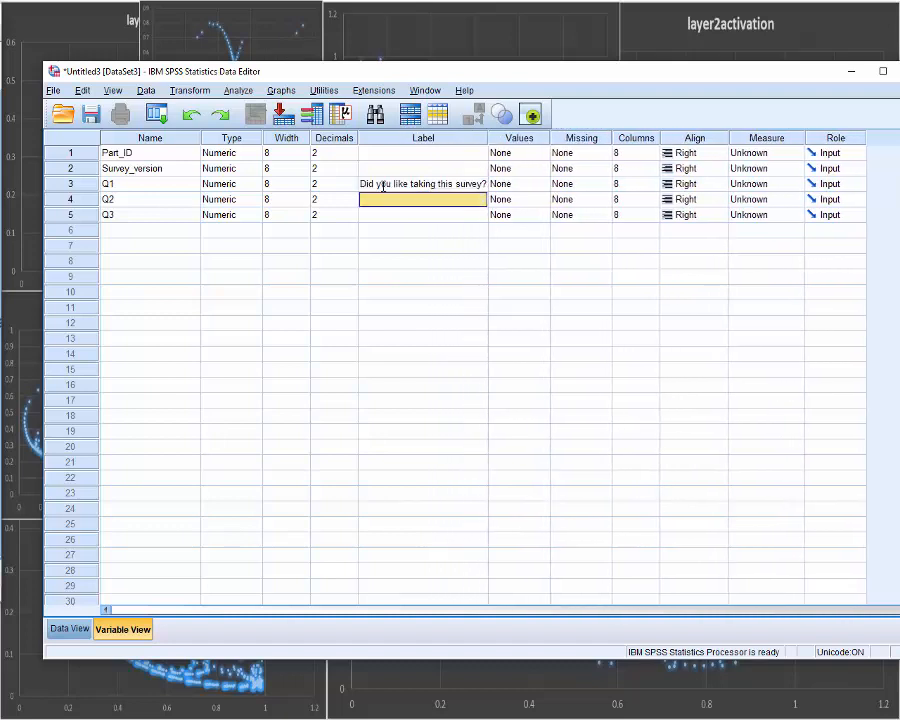
- Give the Q2 variable the label "How much time did you spend?"
text(How much)
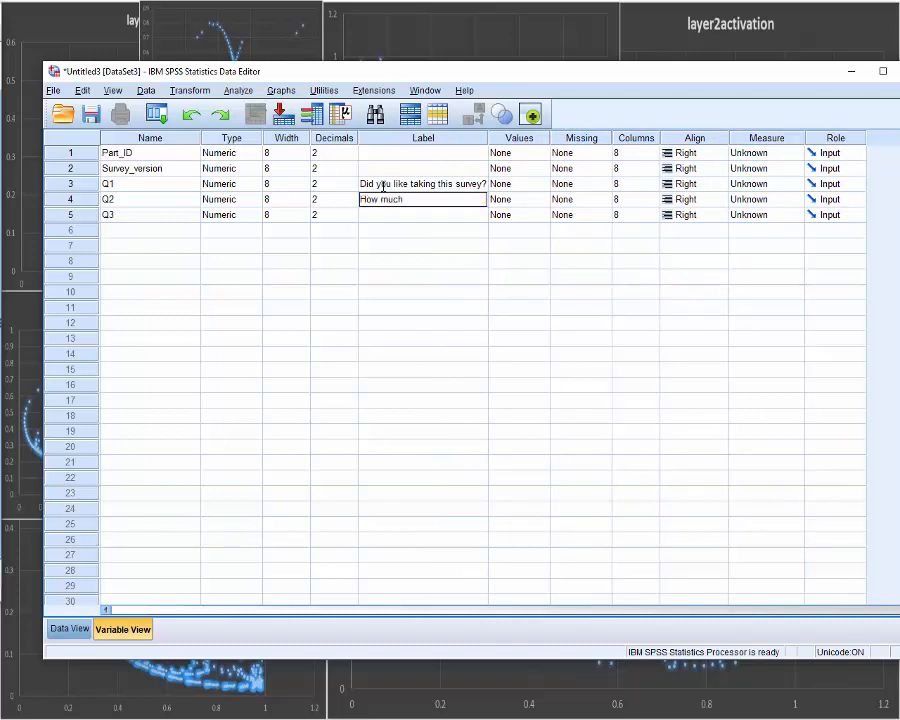
text( time did you spend?)
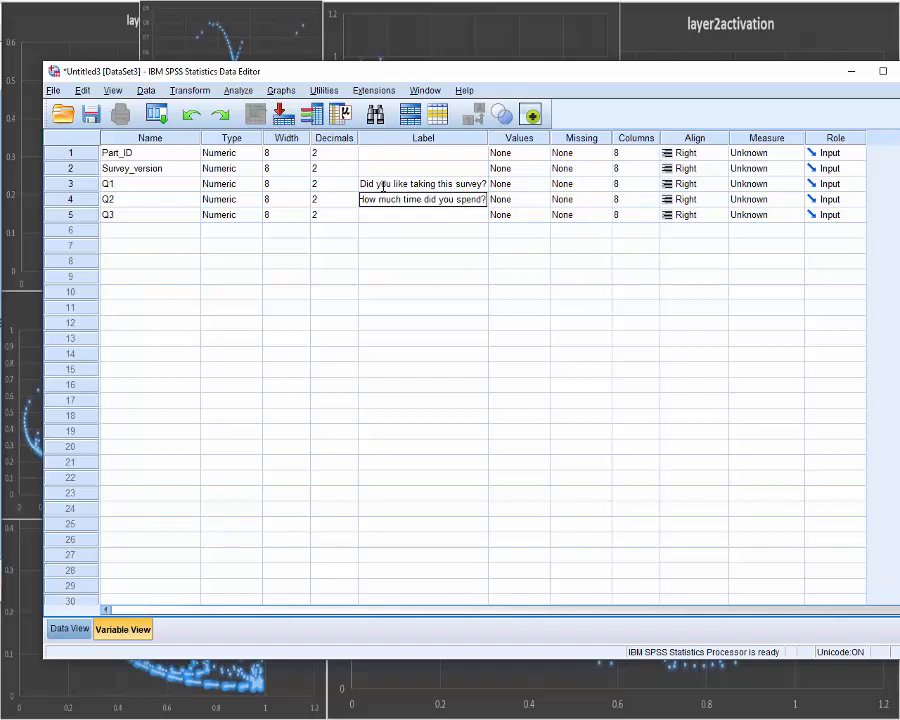
key(Return)
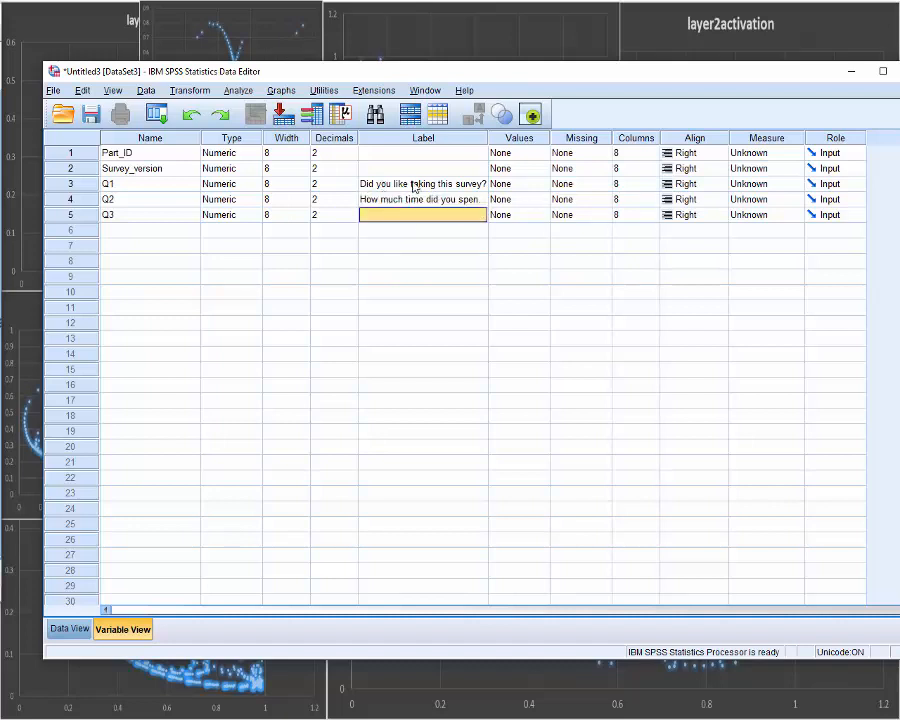
- Give the Q3 variable the label "Think of another question"
double_click(388, 214)
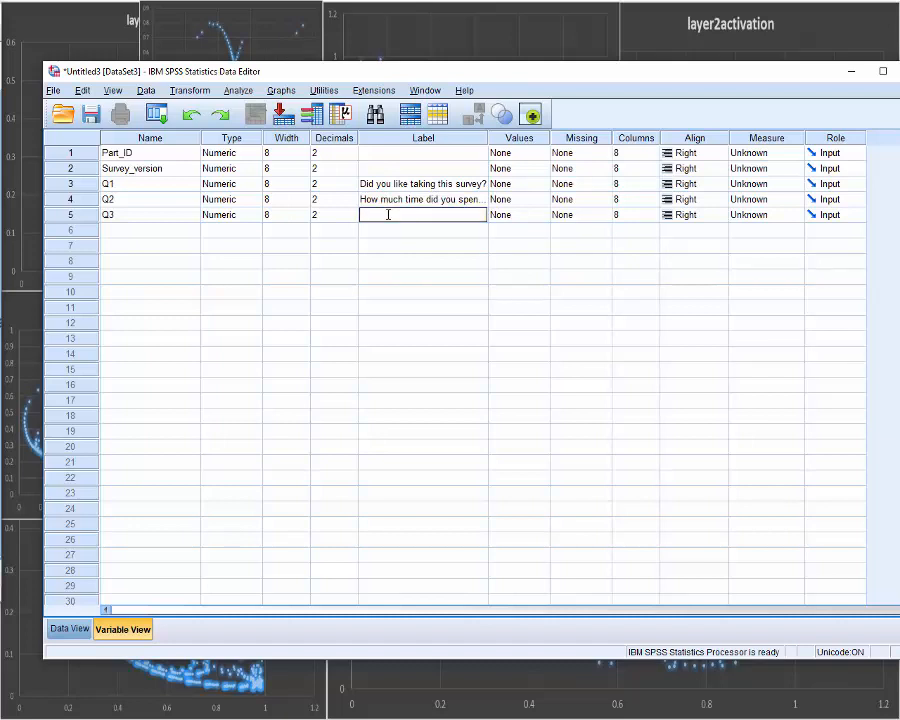
text(Think of another question)
key(Return)
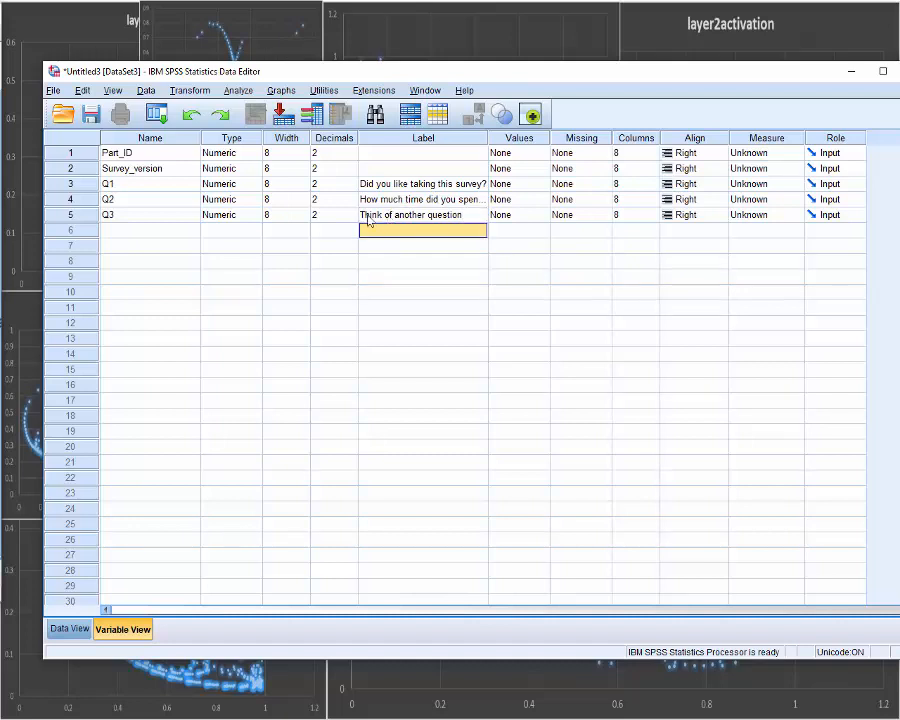
click(395, 216)
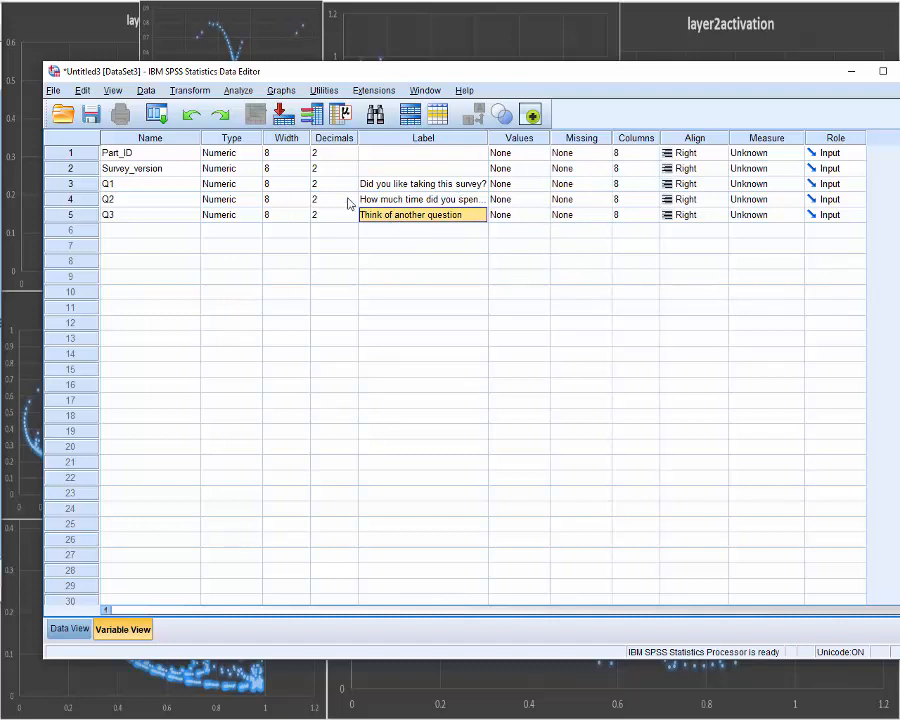
click(509, 186)
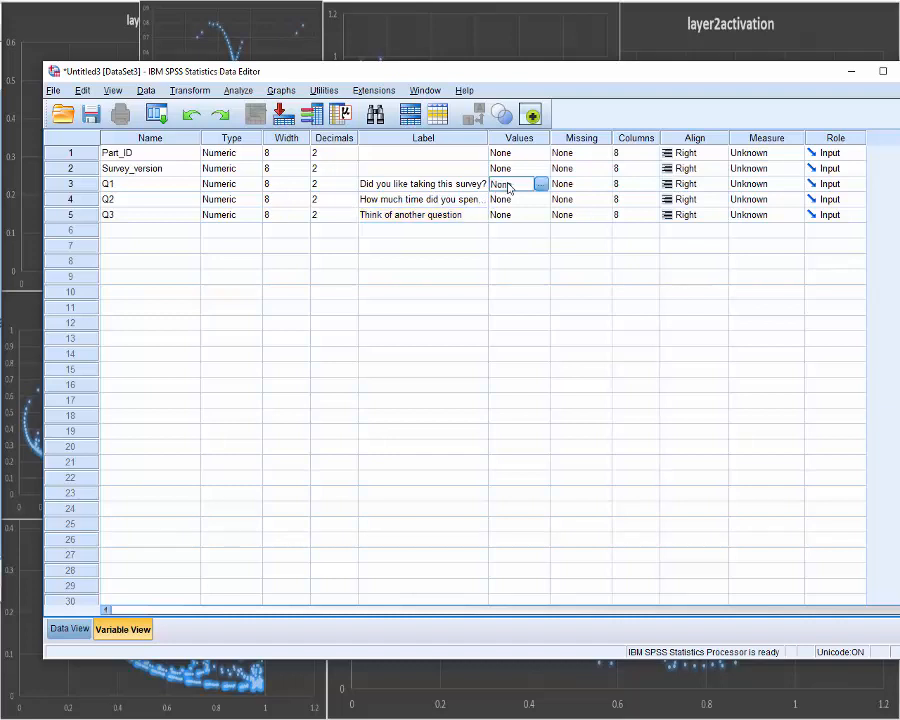
click(70, 629)
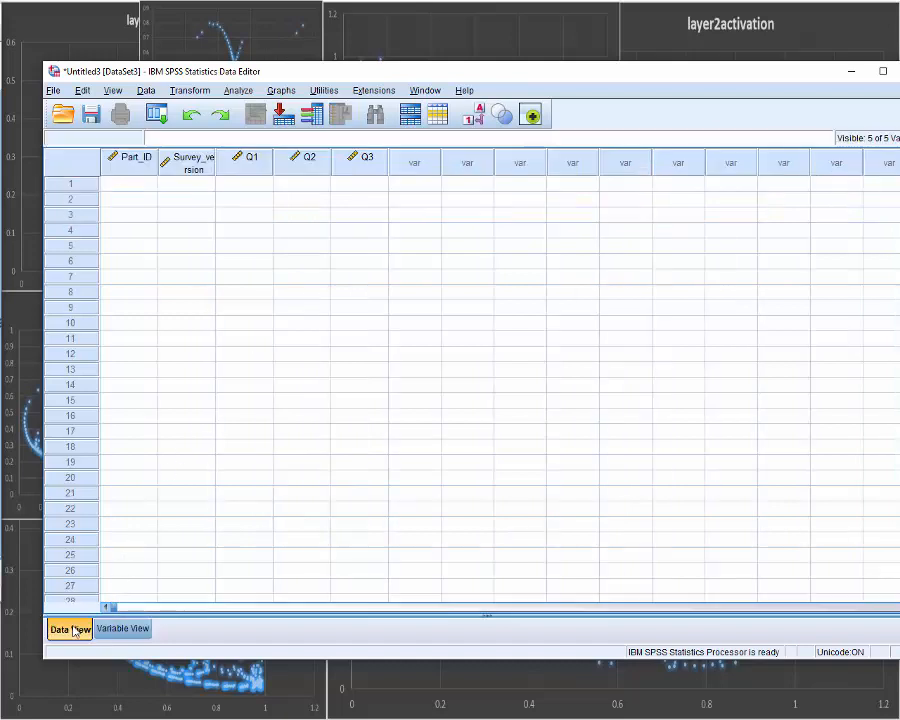
click(140, 186)
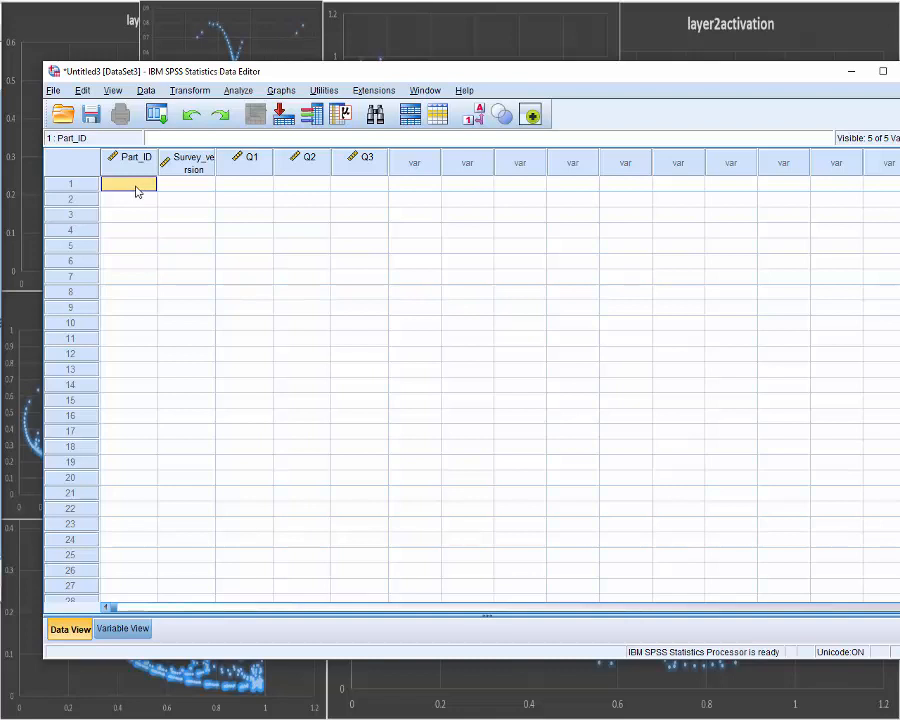
- Change the Part_ID variable's type to String and return to the data entry view
click(122, 628)
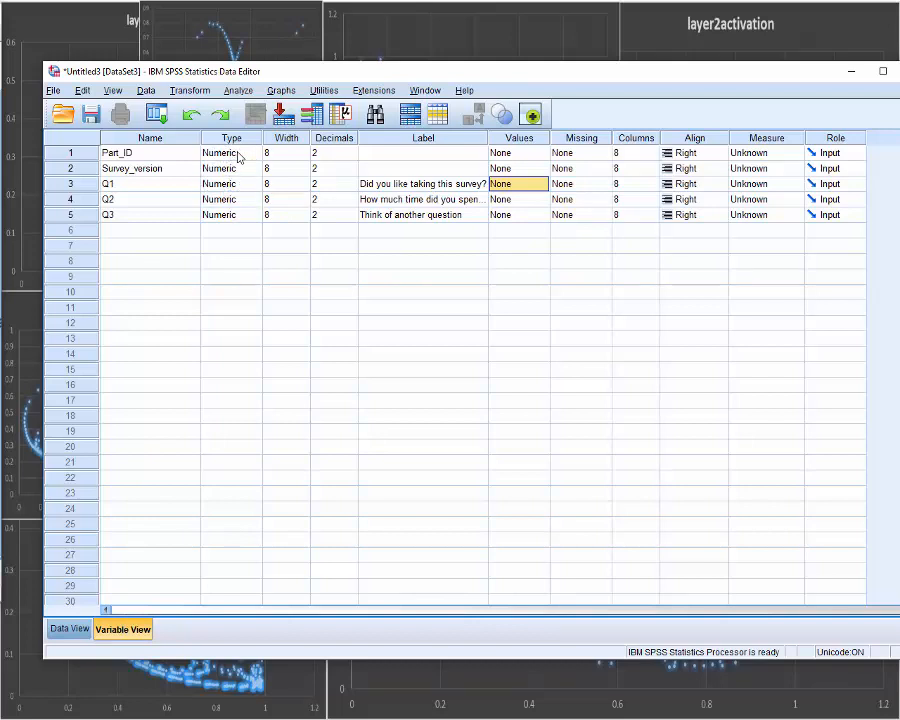
click(258, 153)
click(257, 153)
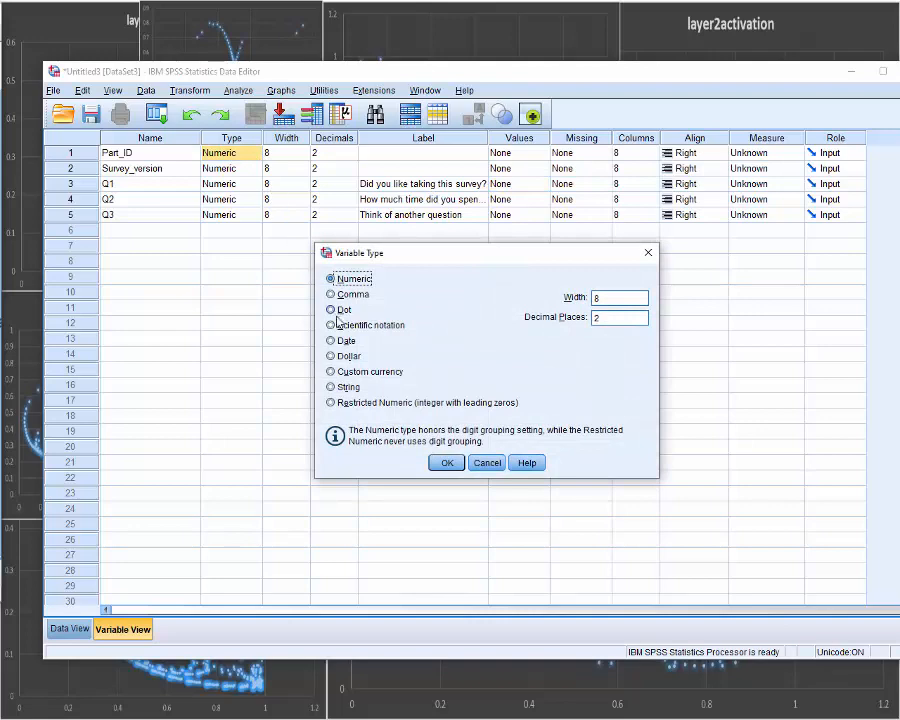
click(347, 387)
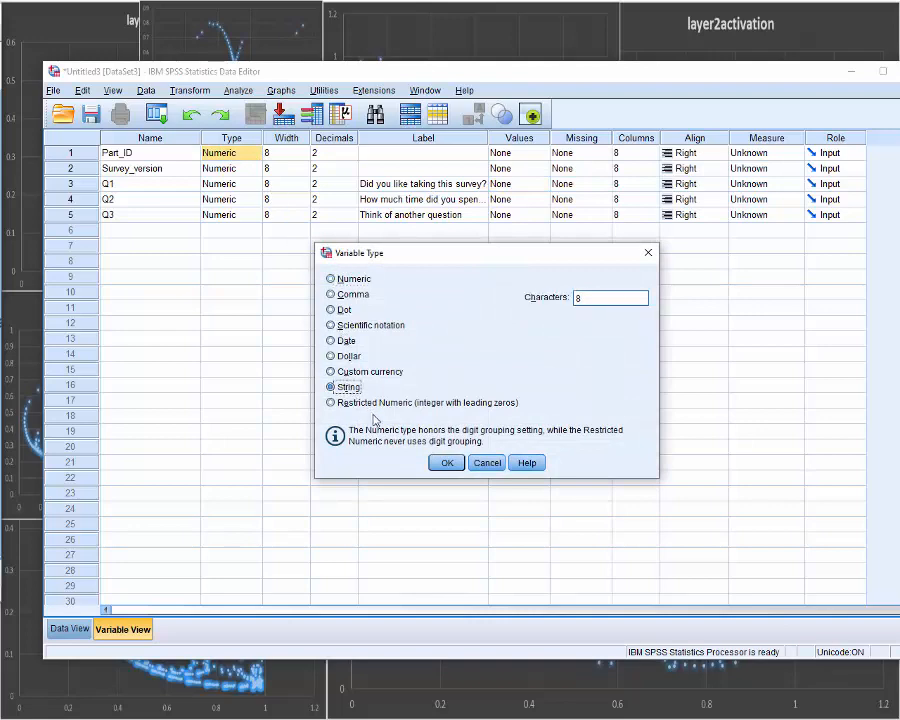
click(446, 463)
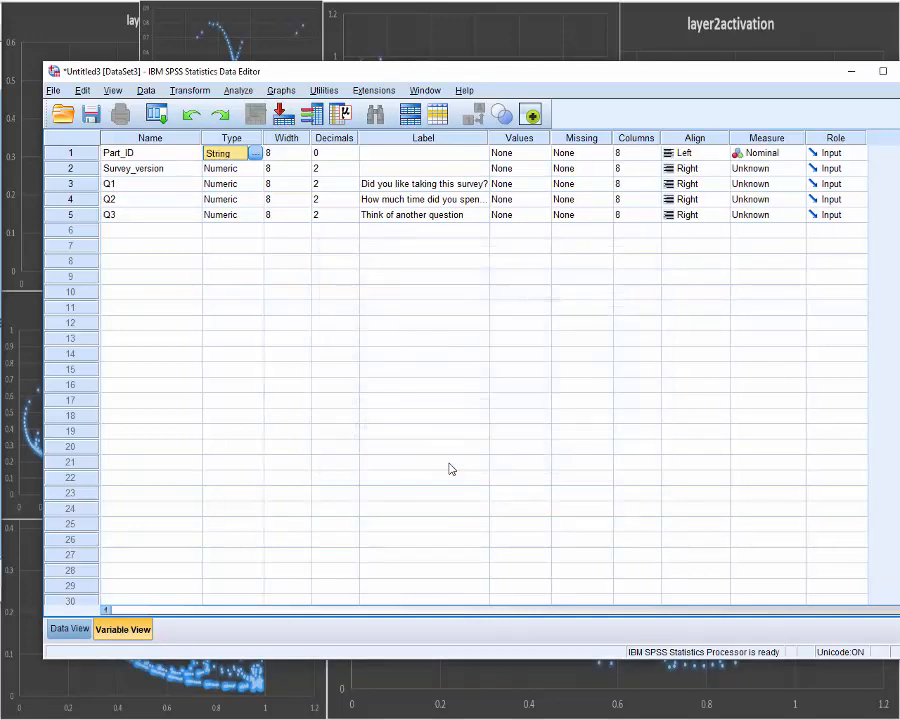
click(68, 628)
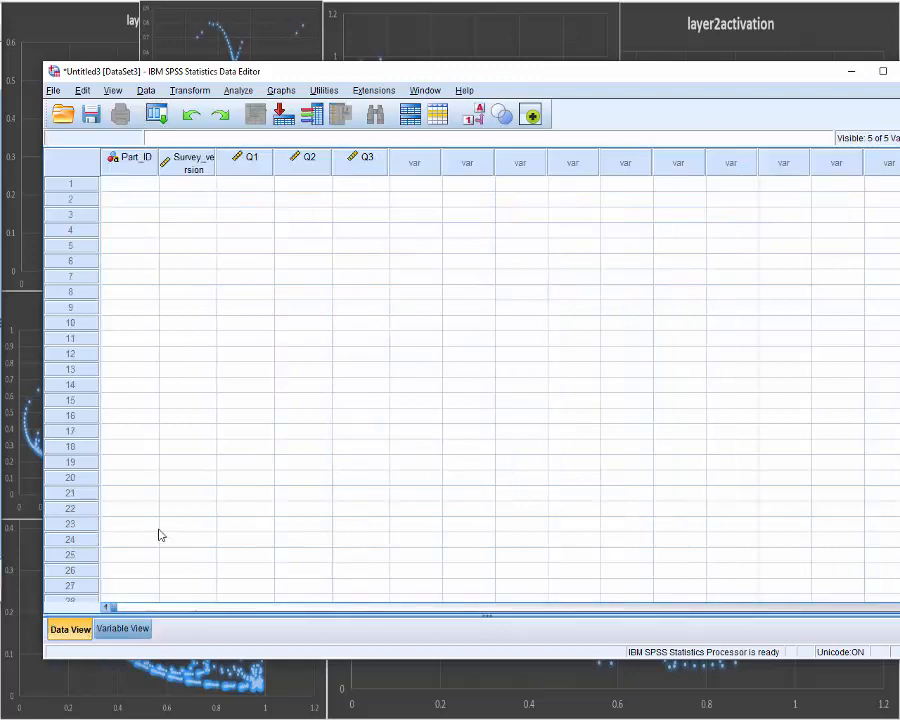
- Enter the participant IDs sub1, sub2, sub3 and sub4 in the first four rows of Part_ID
click(145, 186)
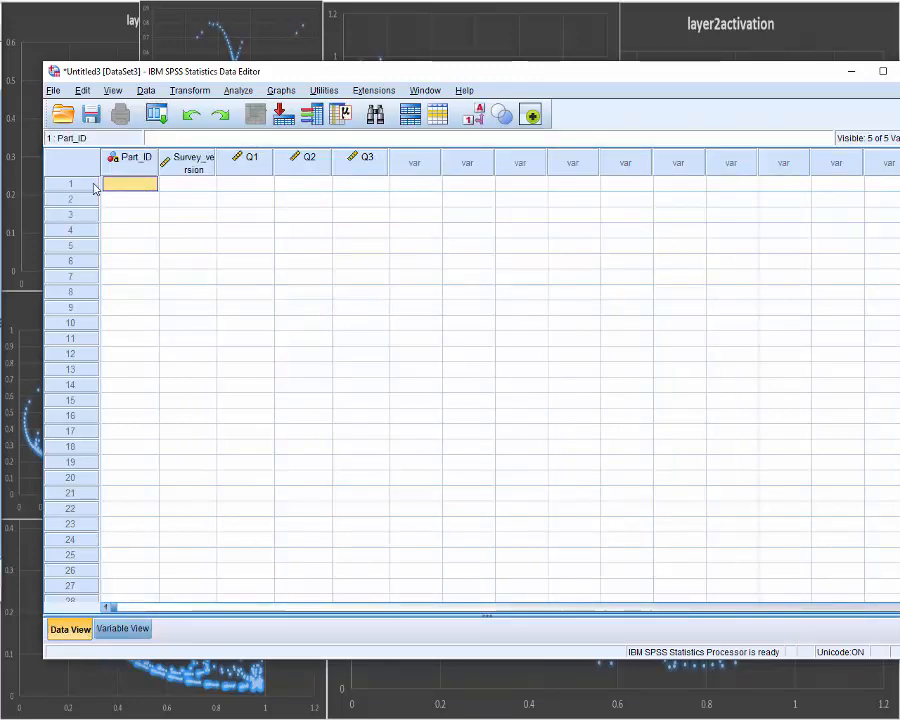
text(sub1)
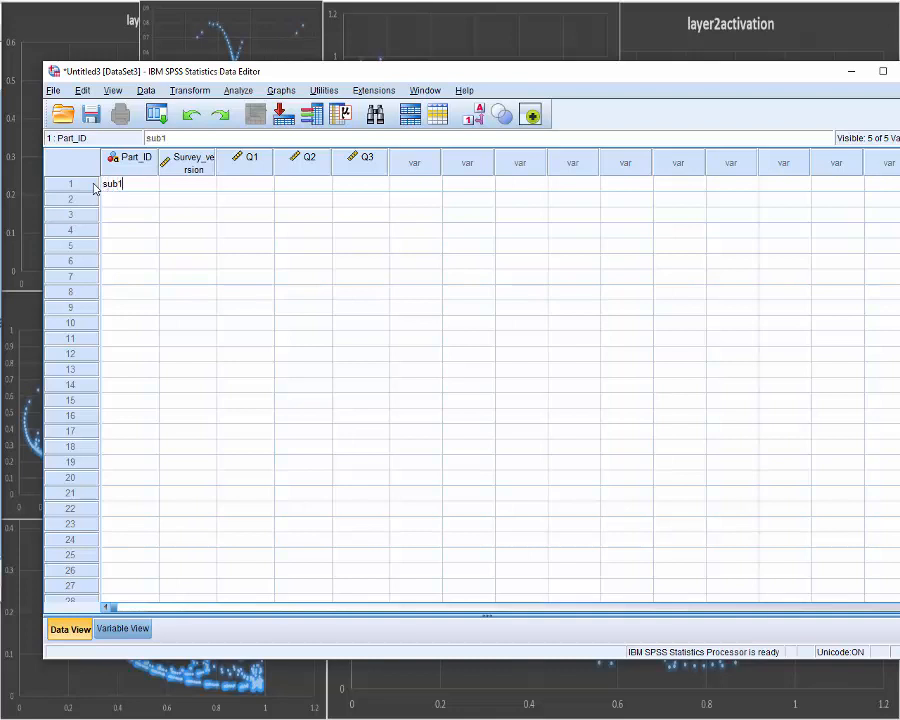
key(Return)
text(sub2)
key(Return)
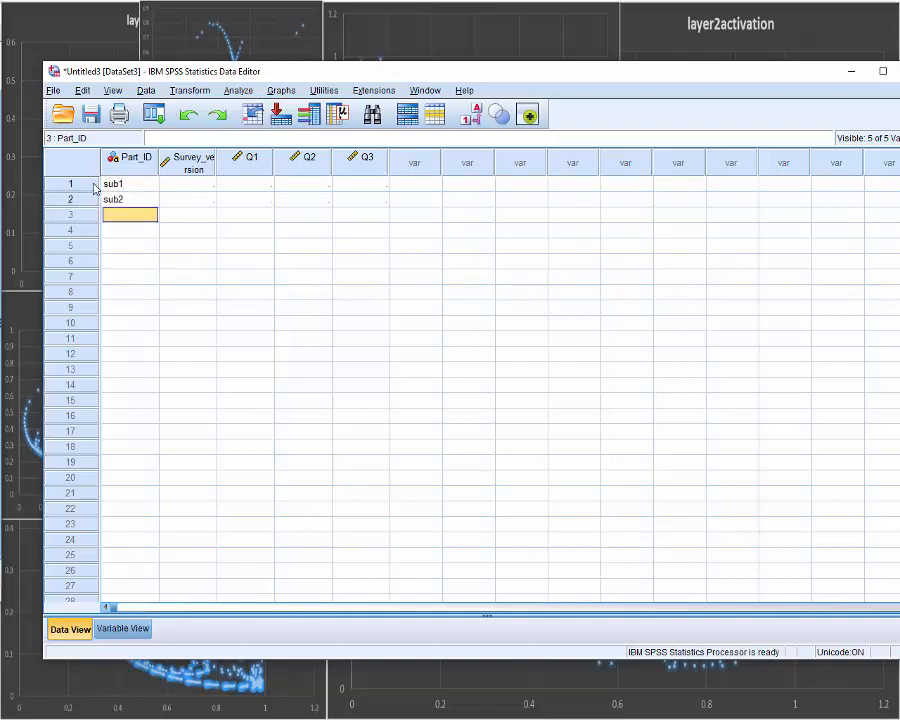
text(sub3)
key(Return)
text(sub4)
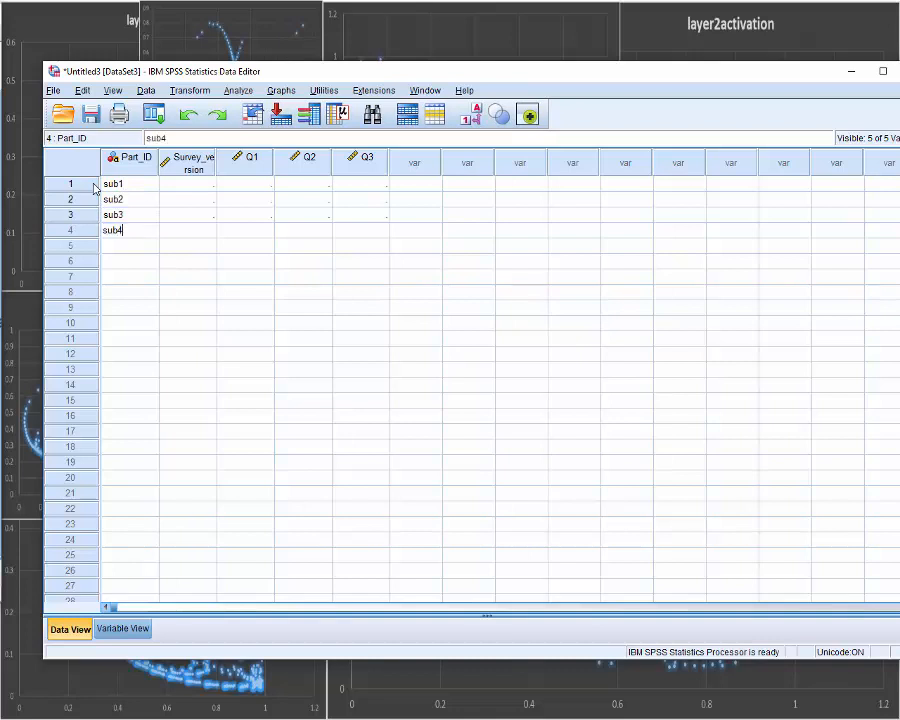
key(Return)
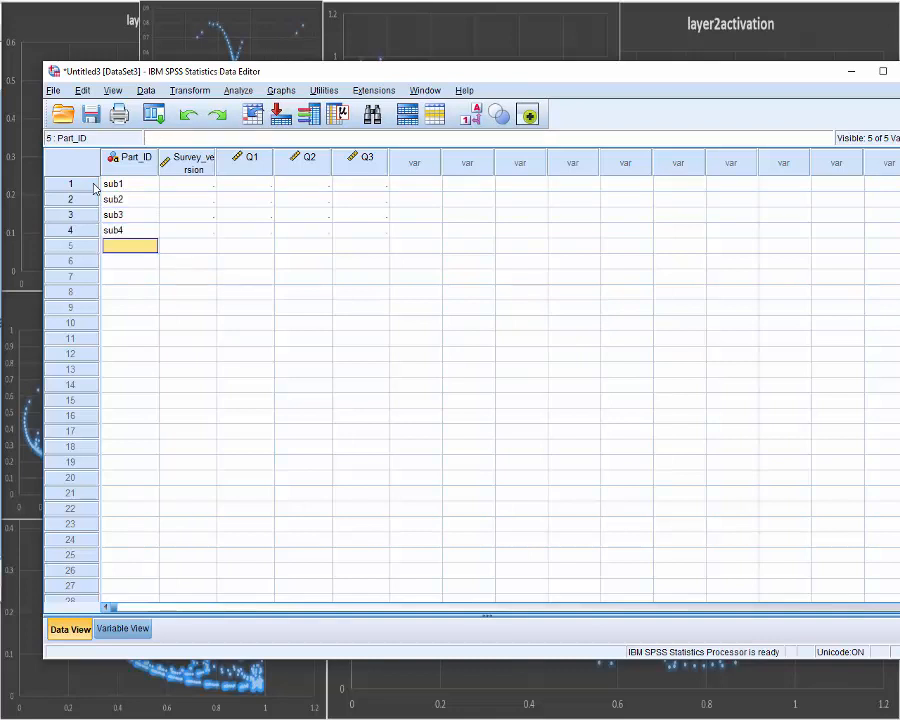
key(Up)
key(Down)
scroll(141, 520, down, 2)
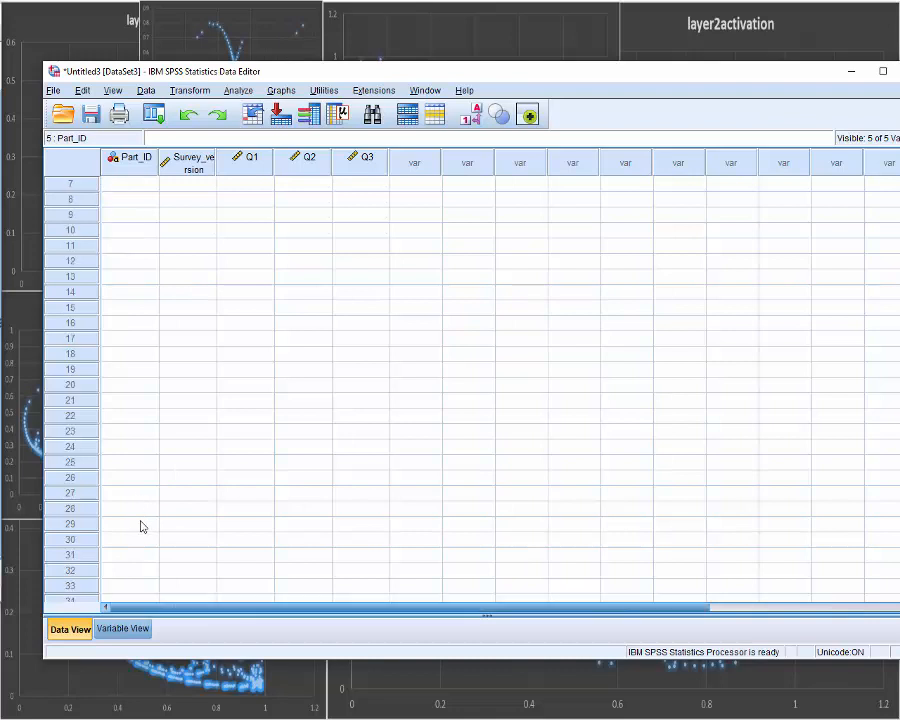
scroll(141, 520, up, 2)
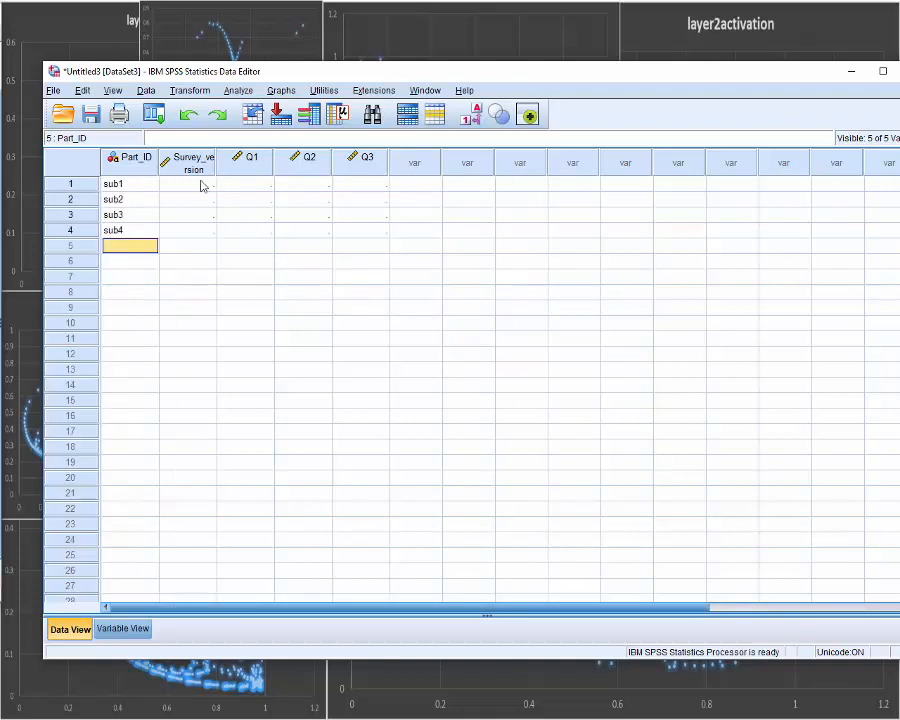
- Enter the Survey_version values 1, 1, 2 and 2 for participants sub1 to sub4
click(201, 185)
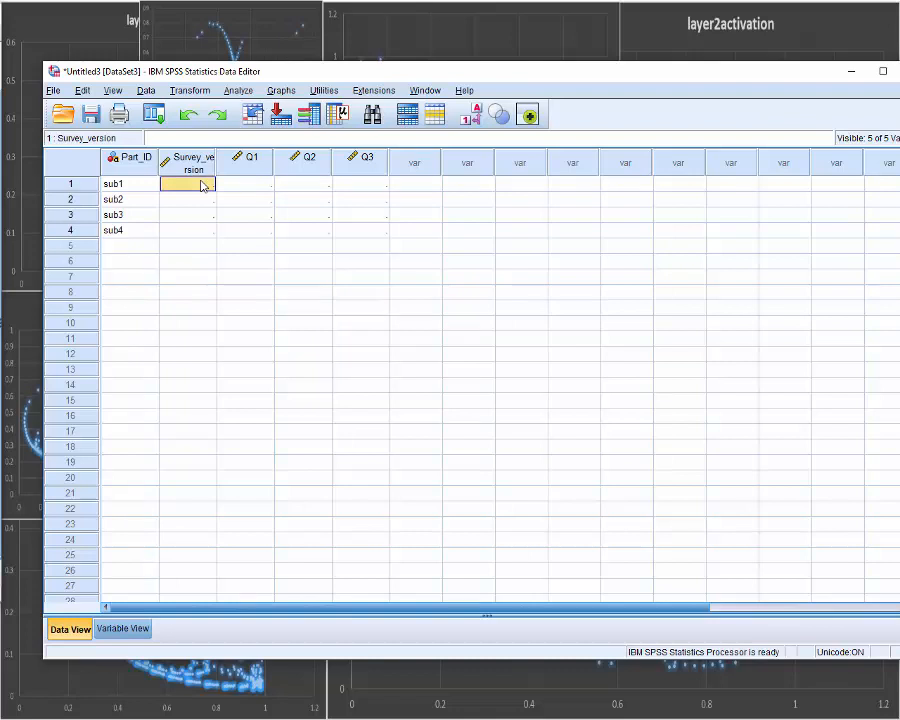
text(1)
key(Return)
text(1)
key(Return)
text(2 2)
key(Return)
- Enter the Q1 responses 1, 7, 5 and 3 for participants sub1 to sub4
key(Right)
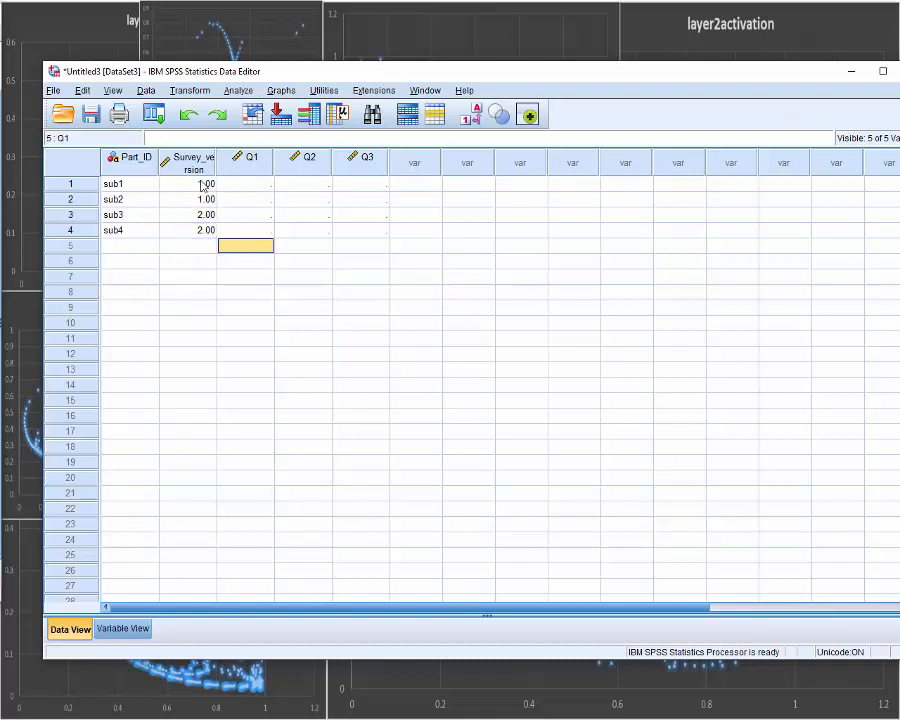
key(Up)
key(Up)
key(Up)
key(Up)
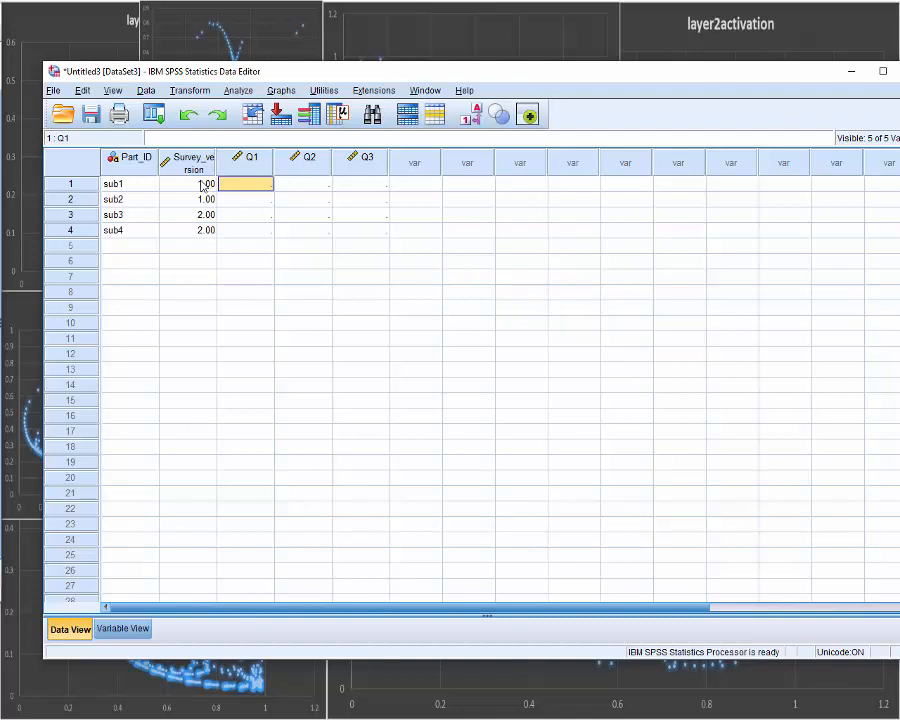
text(1)
key(Return)
text(7)
key(Return)
text(5)
key(Return)
text(3)
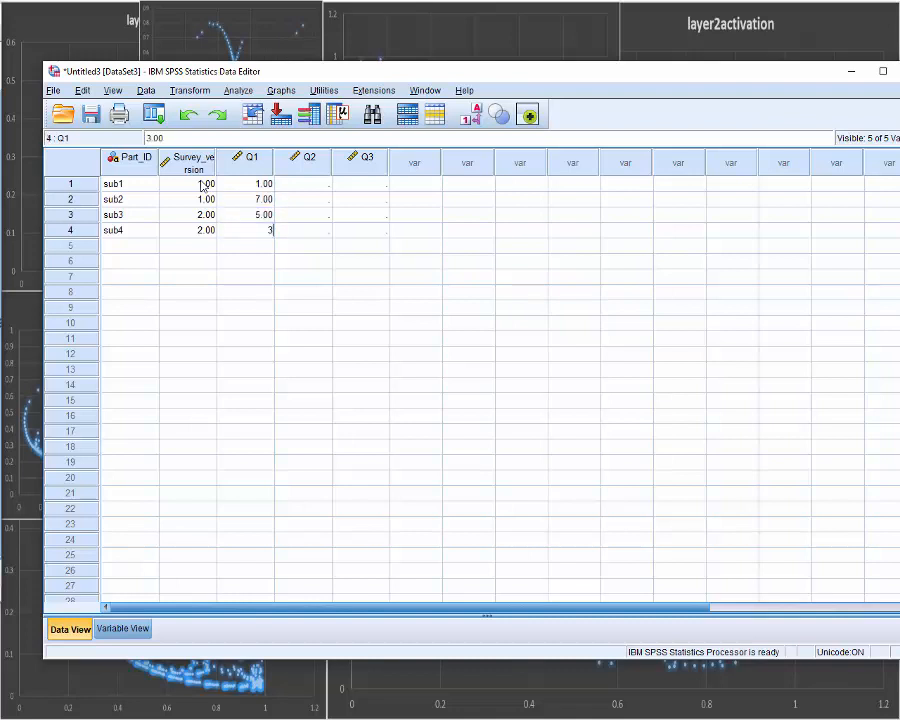
key(Return)
- Enter the Q2 responses 2, 3, 4 and 7 for participants sub1 to sub4
key(Right)
key(Up)
key(Up)
key(Up)
key(Up)
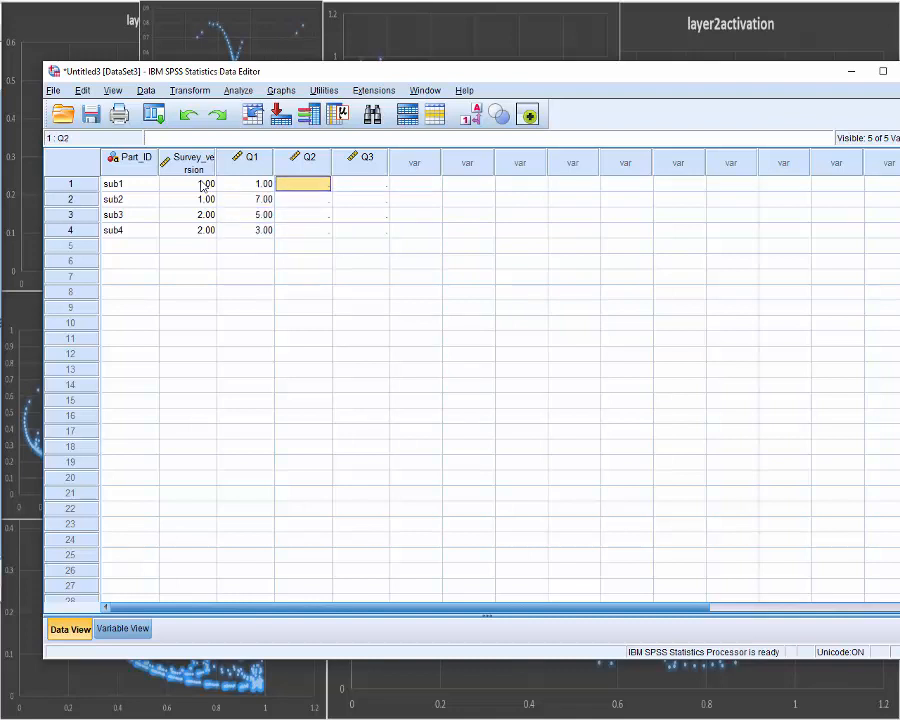
text(2)
key(Return)
text(3)
key(Return)
text(4)
key(Return)
text(7)
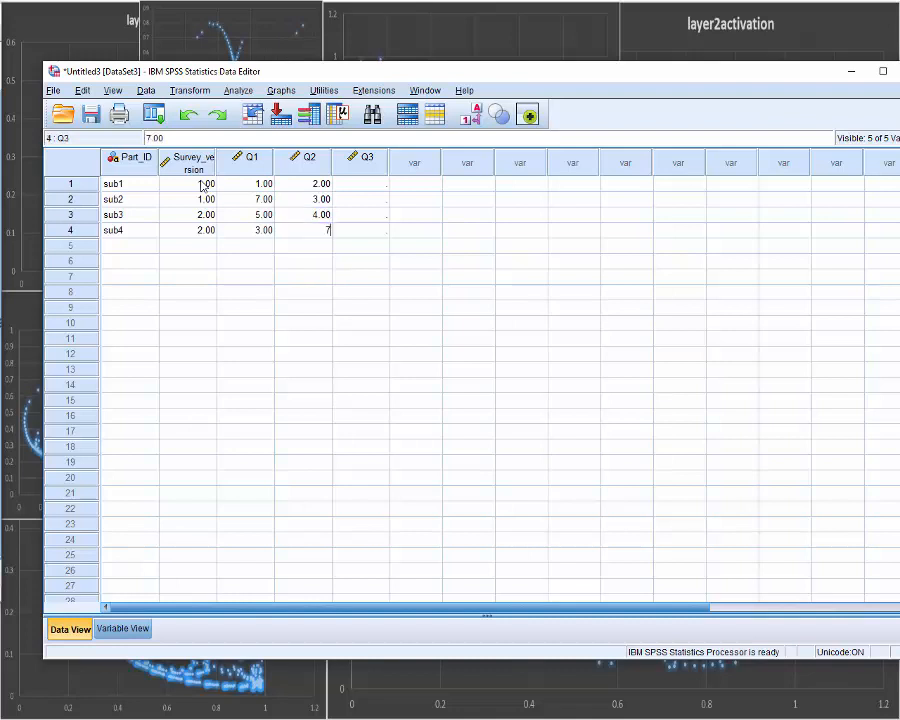
key(Right)
- Enter the Q3 responses 7, 2, 2 and 2 for participants sub1 to sub4
key(Up)
key(Up)
key(Up)
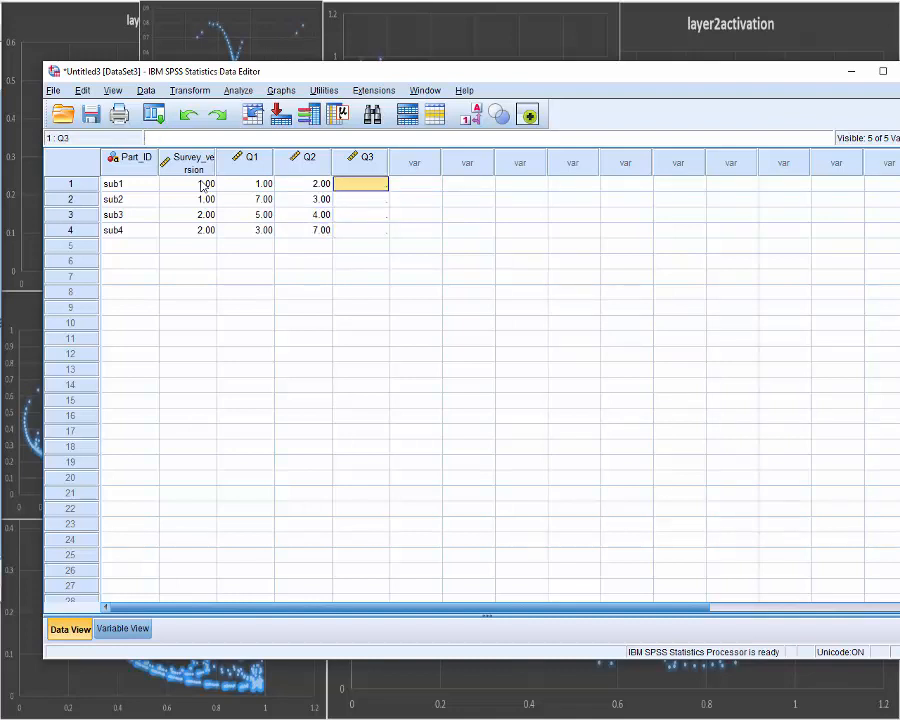
text(7)
key(Return)
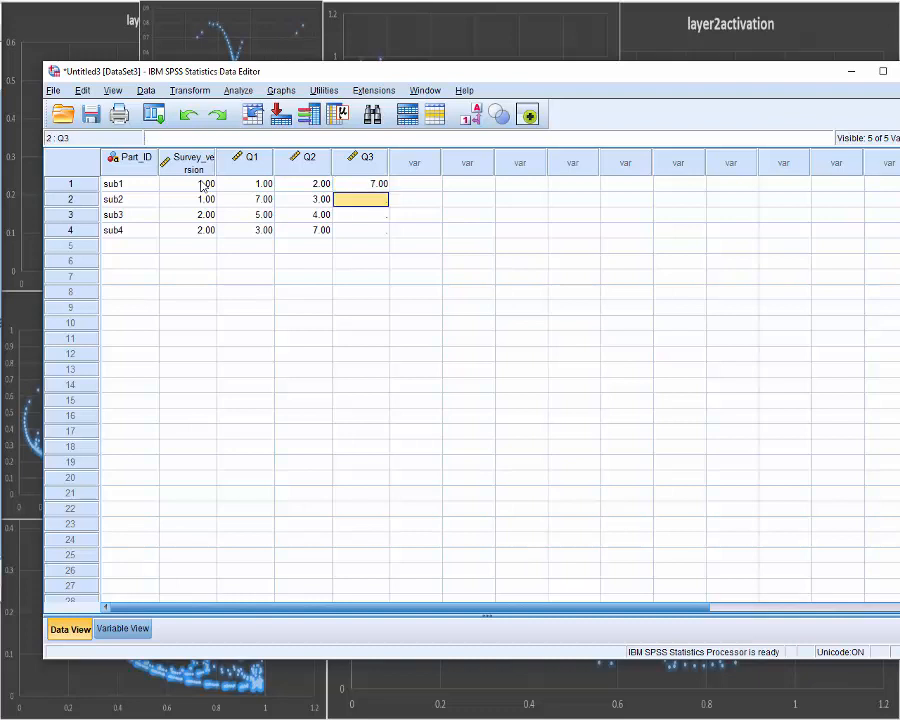
text(2)
key(Return)
text(2)
key(Return)
text(2)
key(Return)
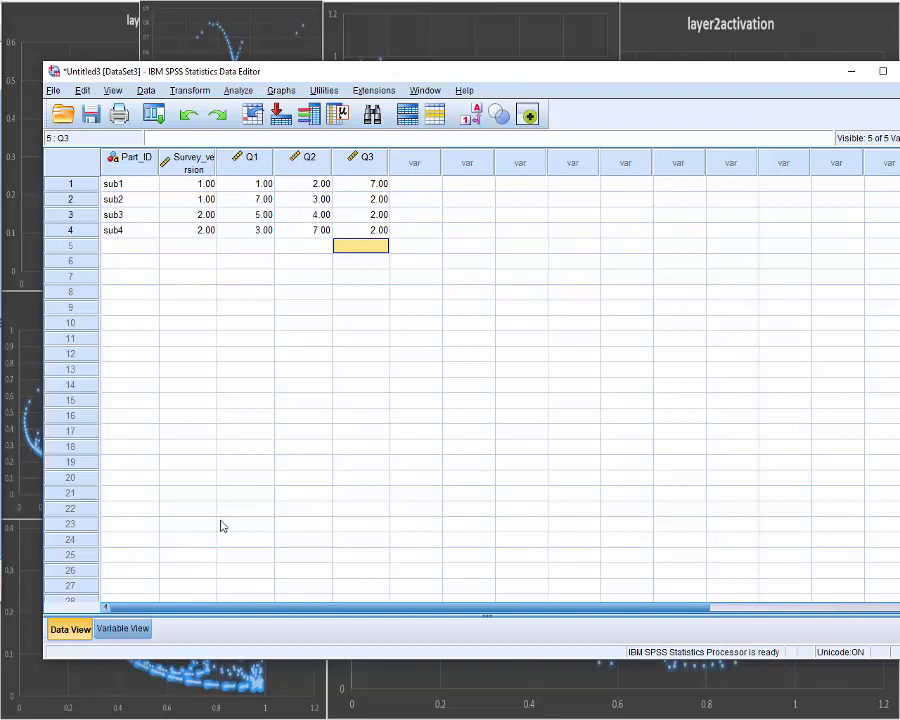
- In the variable definitions, add the value label "Big survey" for value 1 of Survey_version
click(122, 629)
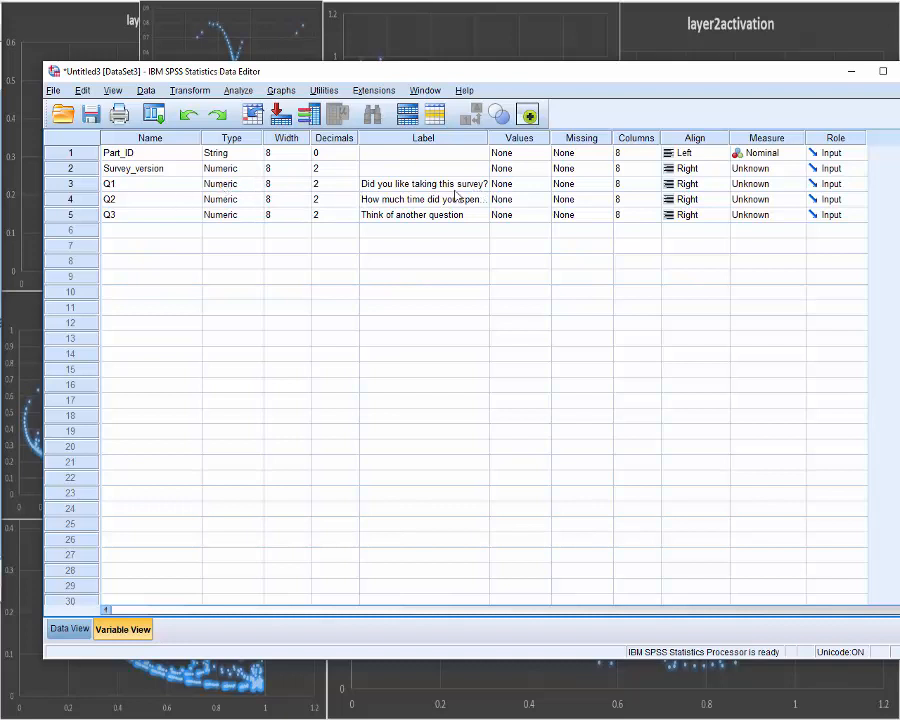
click(540, 169)
click(544, 169)
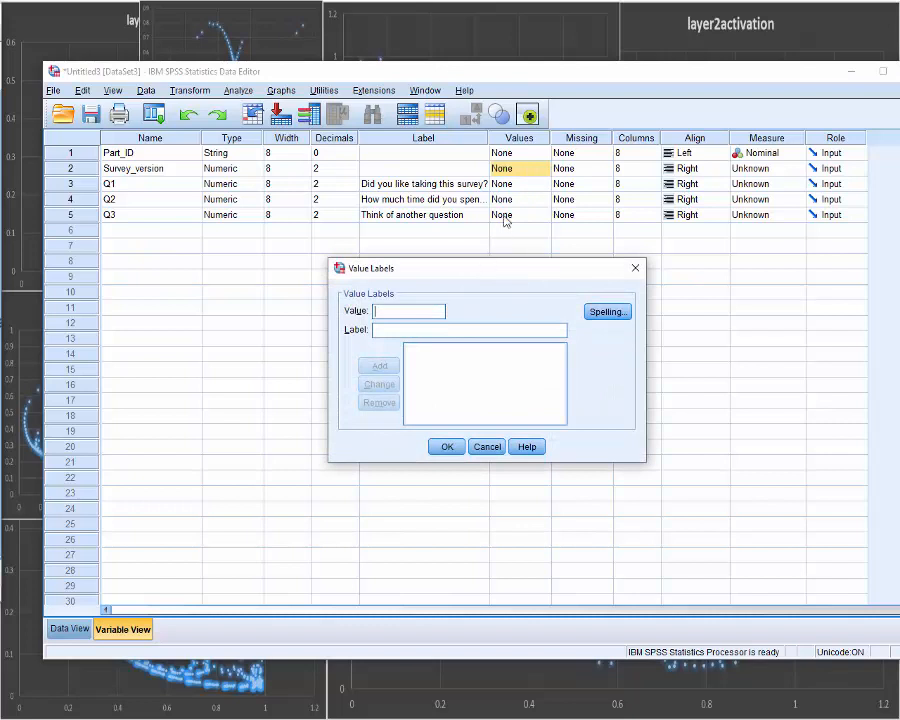
click(488, 446)
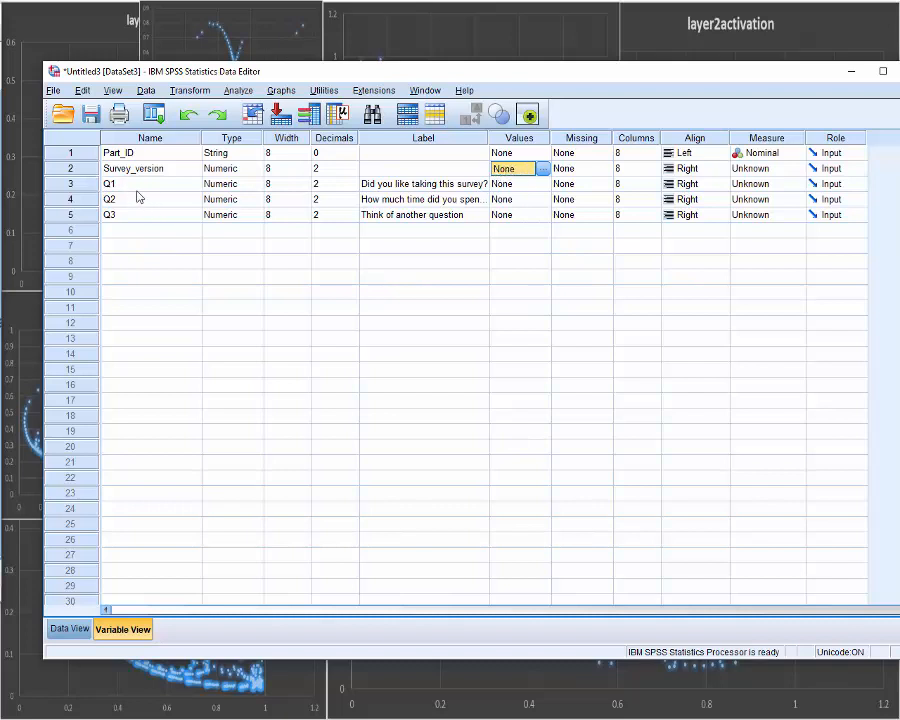
click(545, 169)
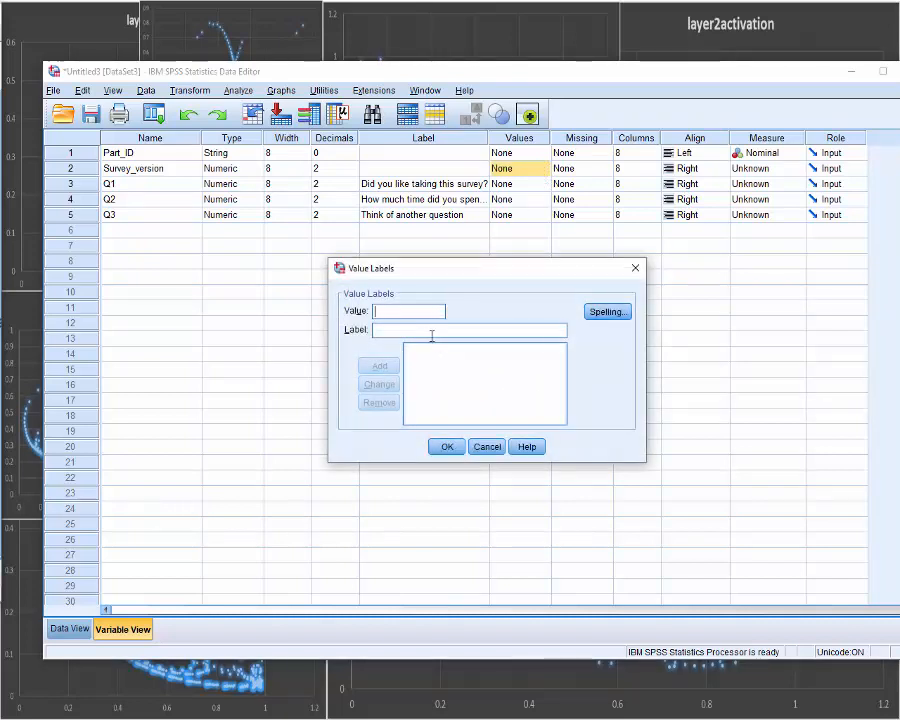
text(1)
text(Big survey)
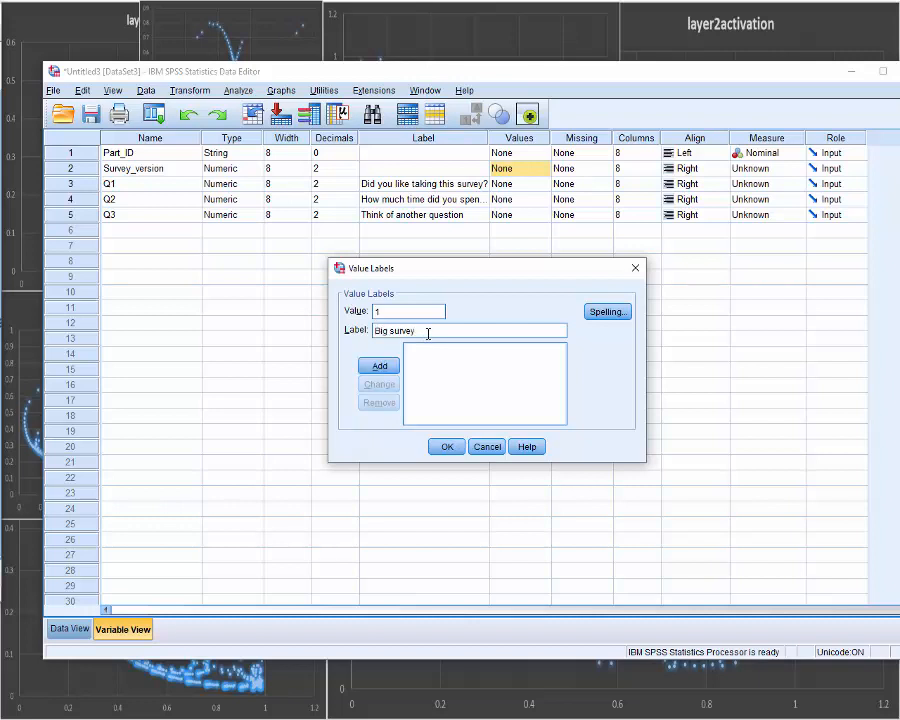
click(388, 365)
- Add the value label "Little survey" for value 2 of Survey_version and apply the value labels
text(2)
click(402, 335)
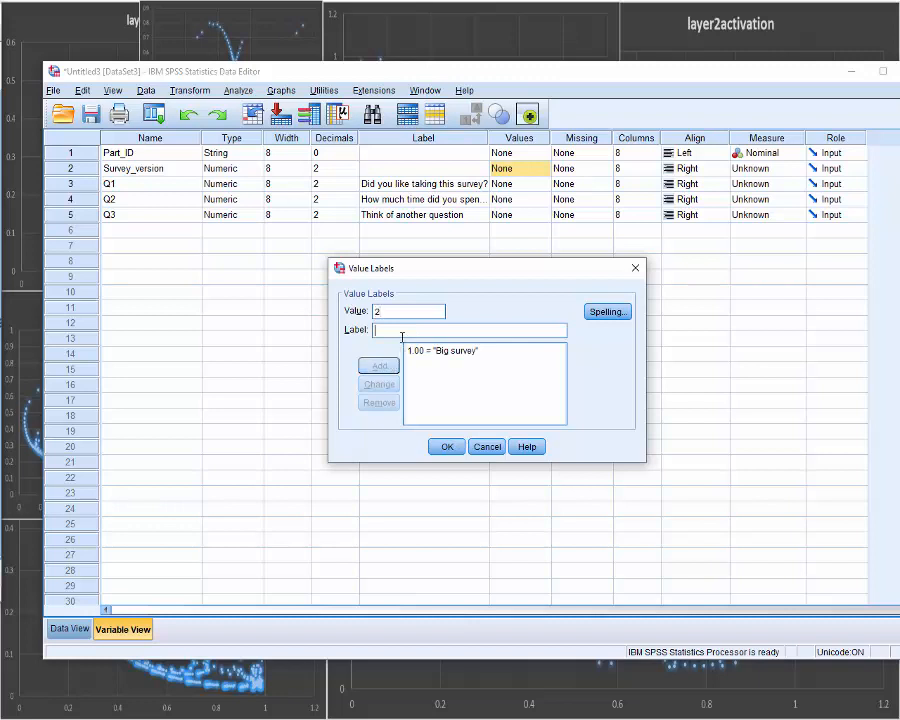
text(Little survey)
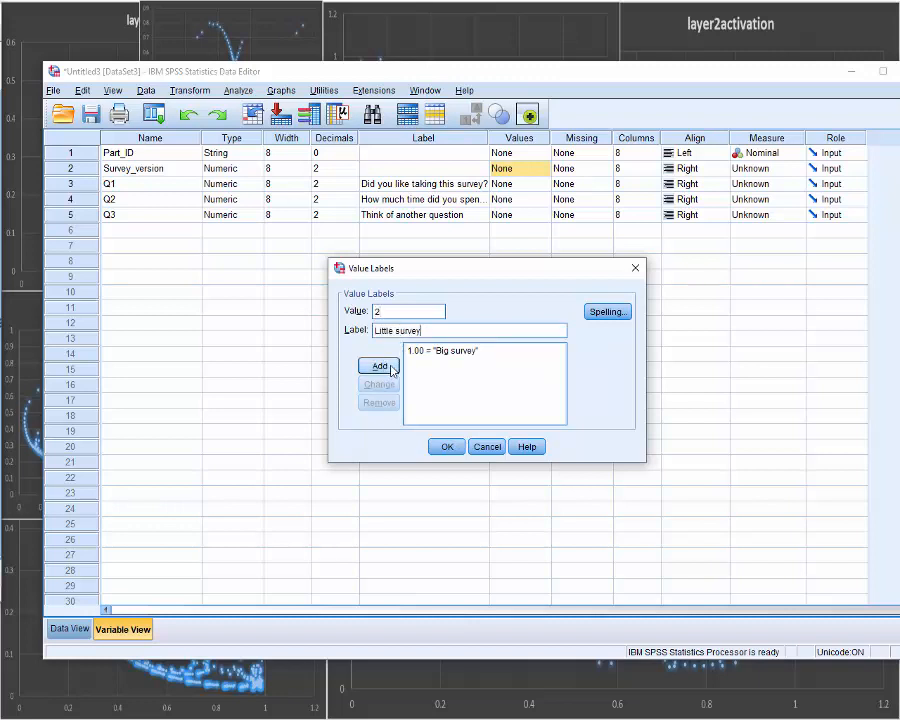
click(390, 366)
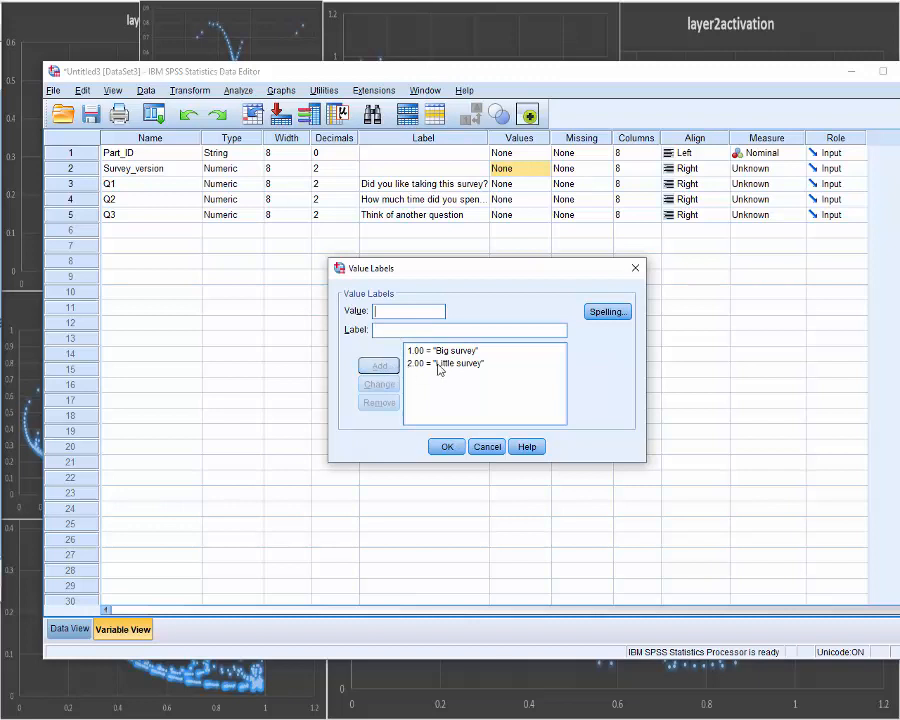
click(448, 446)
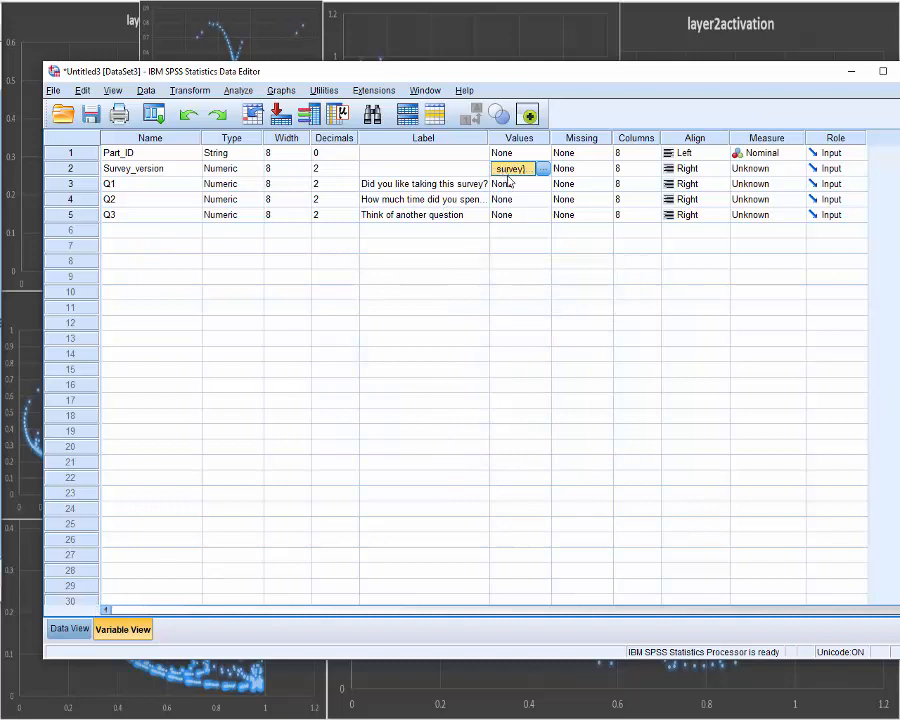
- Return to the data entry view and display value labels instead of the numeric codes
click(62, 629)
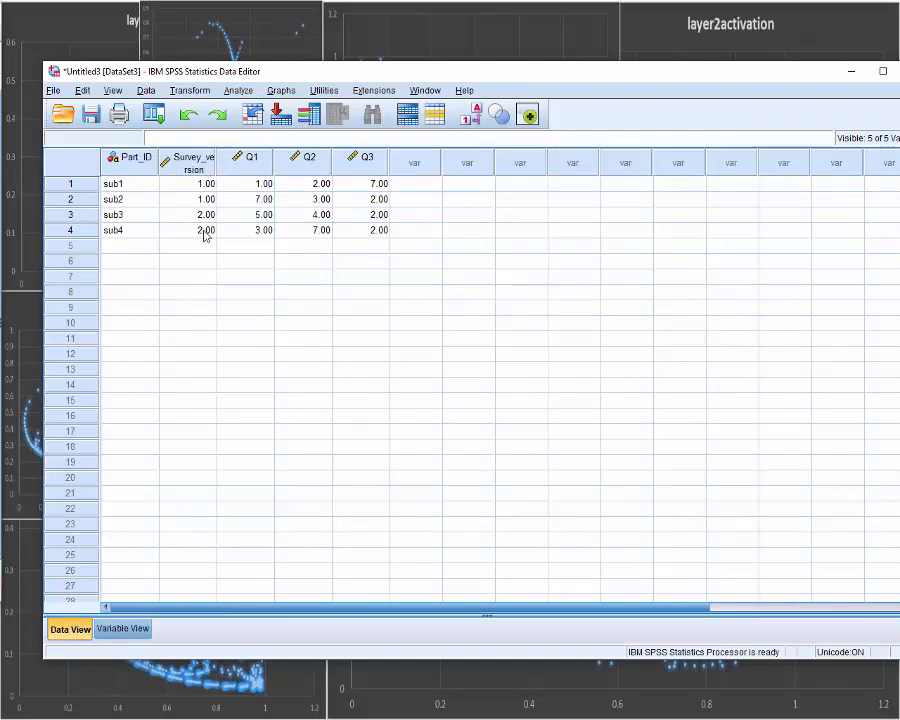
click(116, 91)
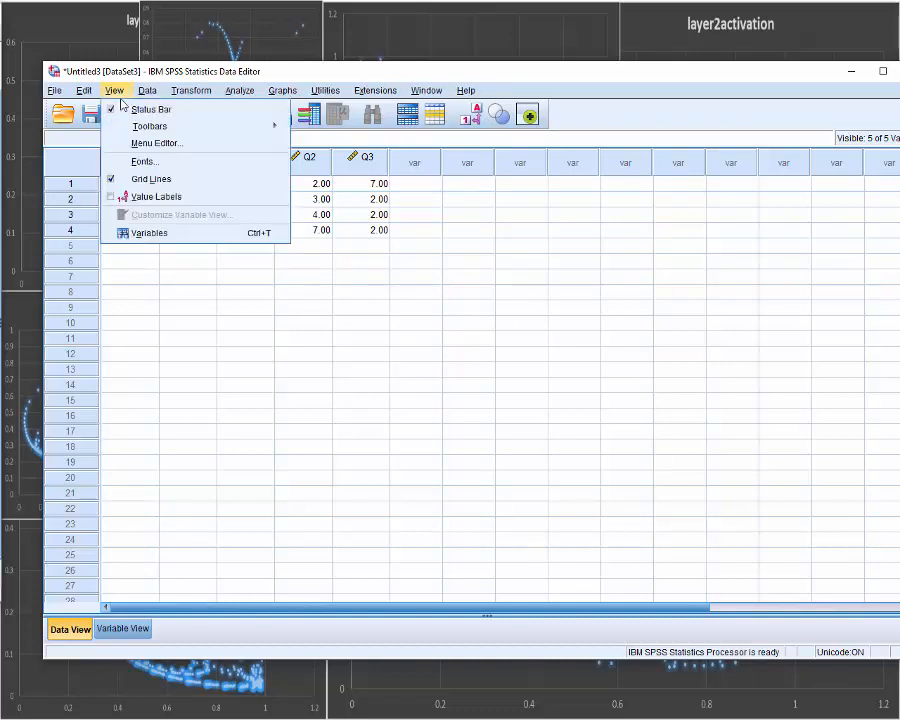
click(146, 197)
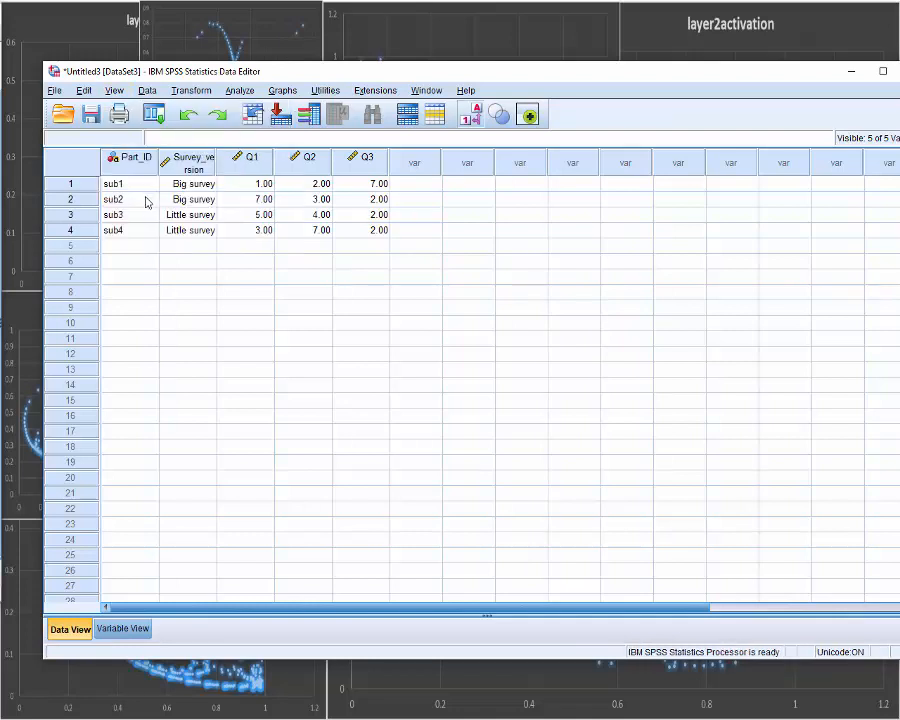
- Add a fifth case with Part_ID sub5 and Survey_version 1
click(151, 249)
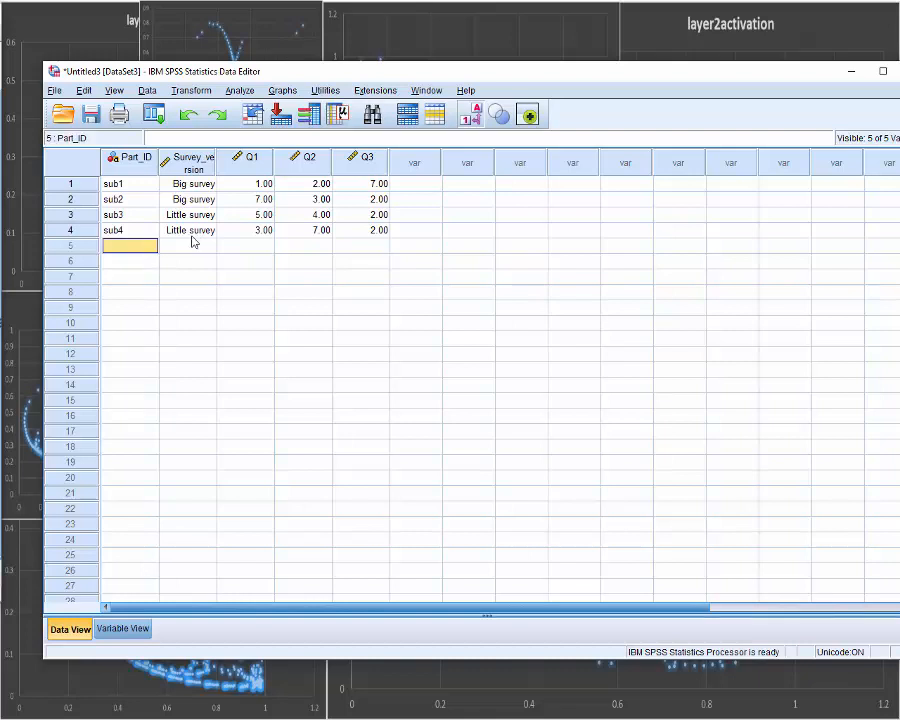
text(sub5)
key(Tab)
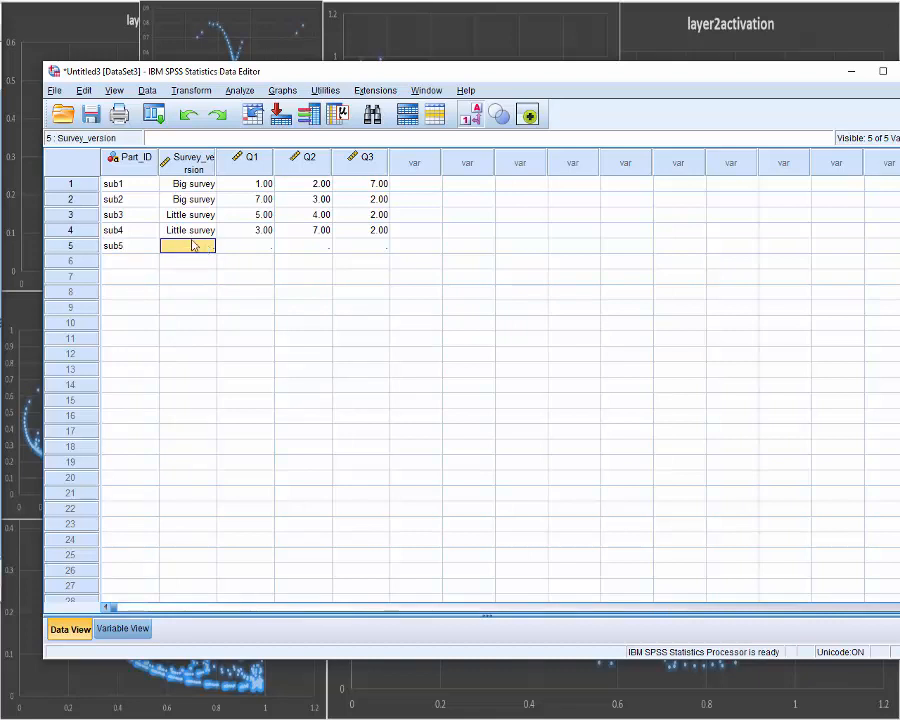
double_click(195, 245)
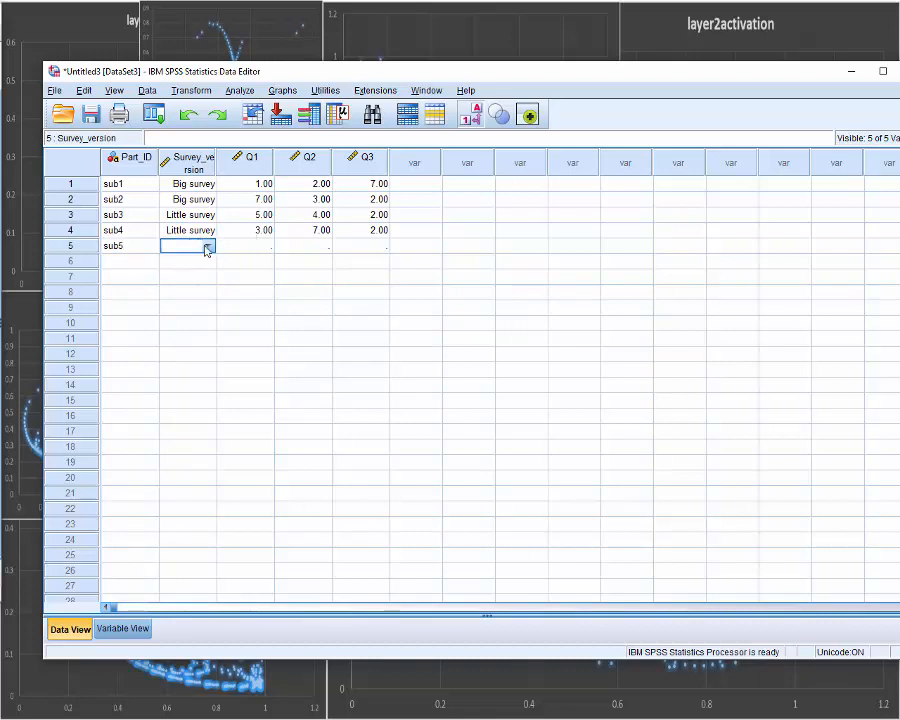
click(207, 245)
click(207, 246)
text(1)
key(Return)
click(205, 247)
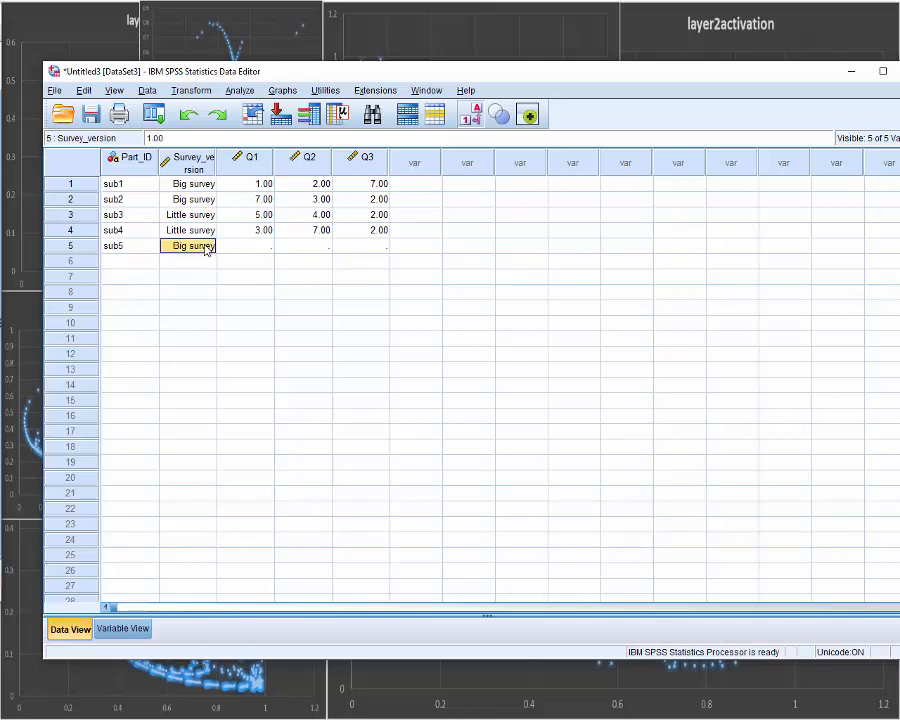
- Clear the fifth case's Survey_version and Part_ID entries and delete its row
key(BackSpace)
key(Left)
key(BackSpace)
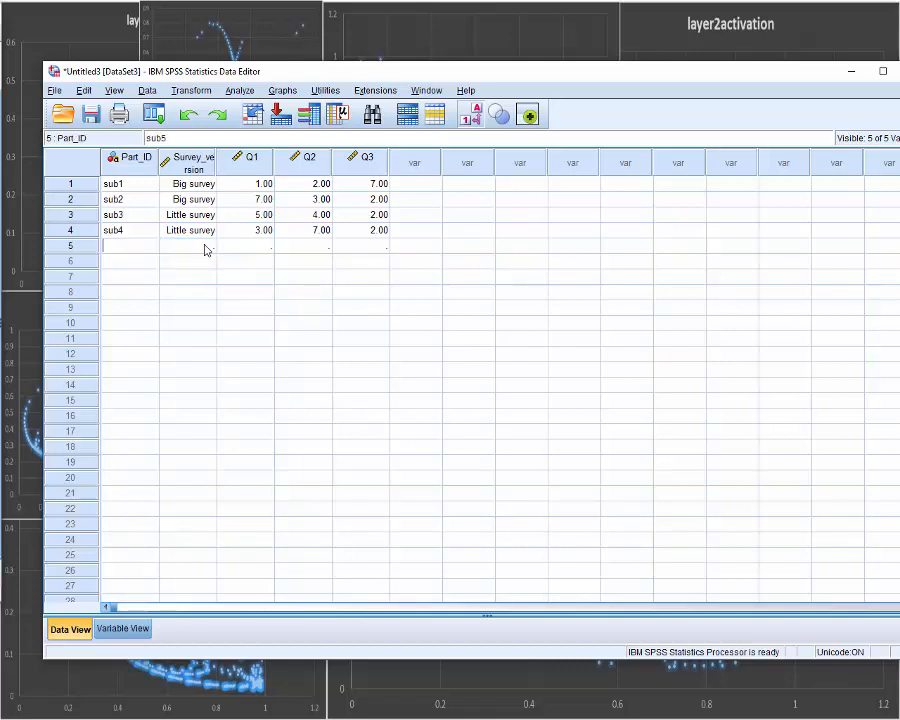
click(205, 248)
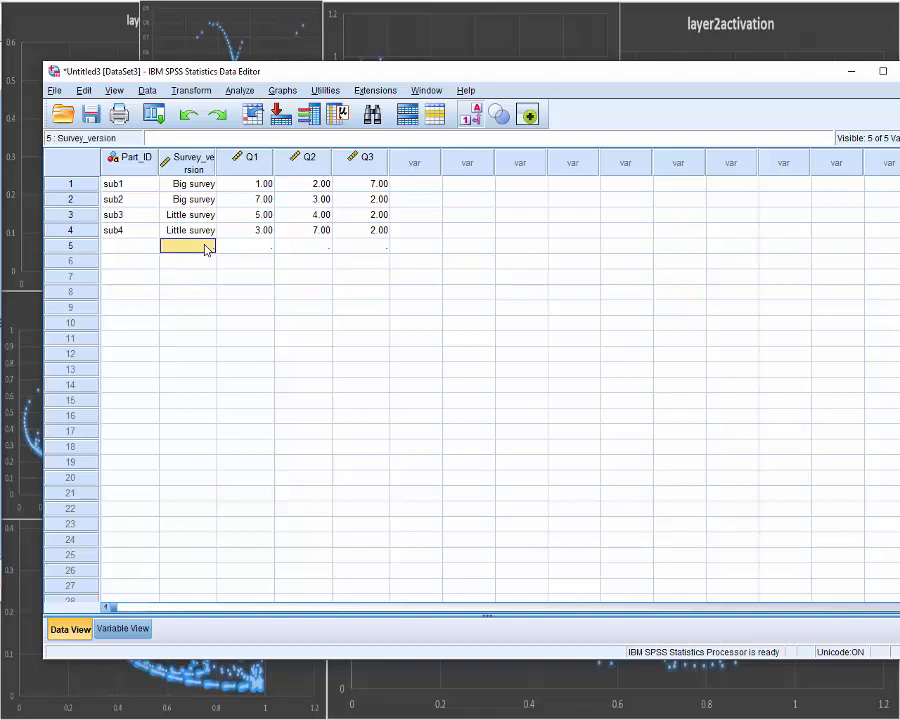
click(88, 247)
right_click(90, 247)
click(130, 305)
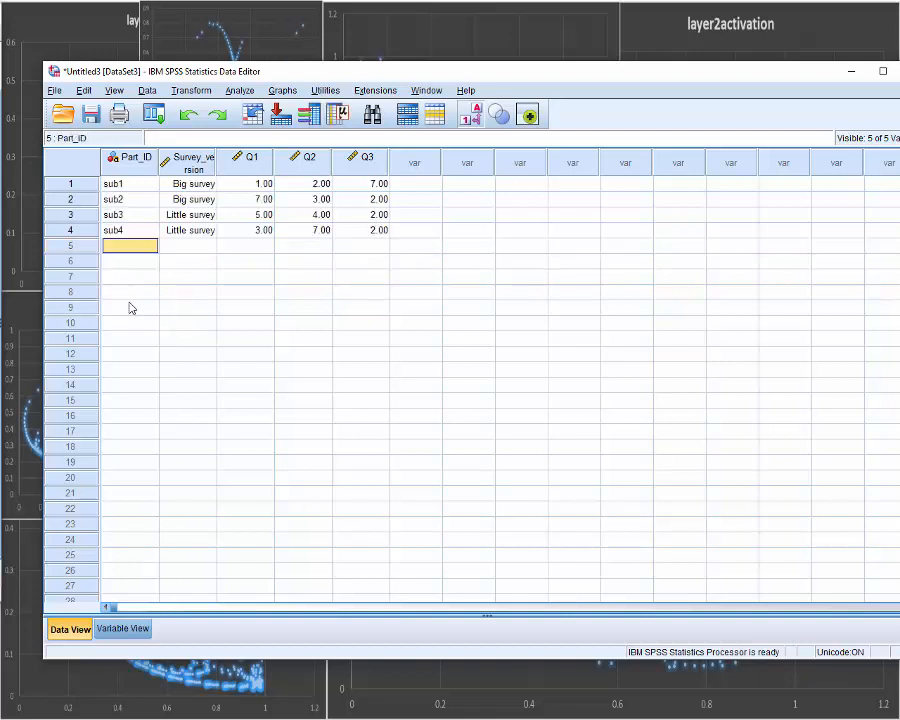
- Show the variable definitions and select the missing-values setting of Q2
click(148, 277)
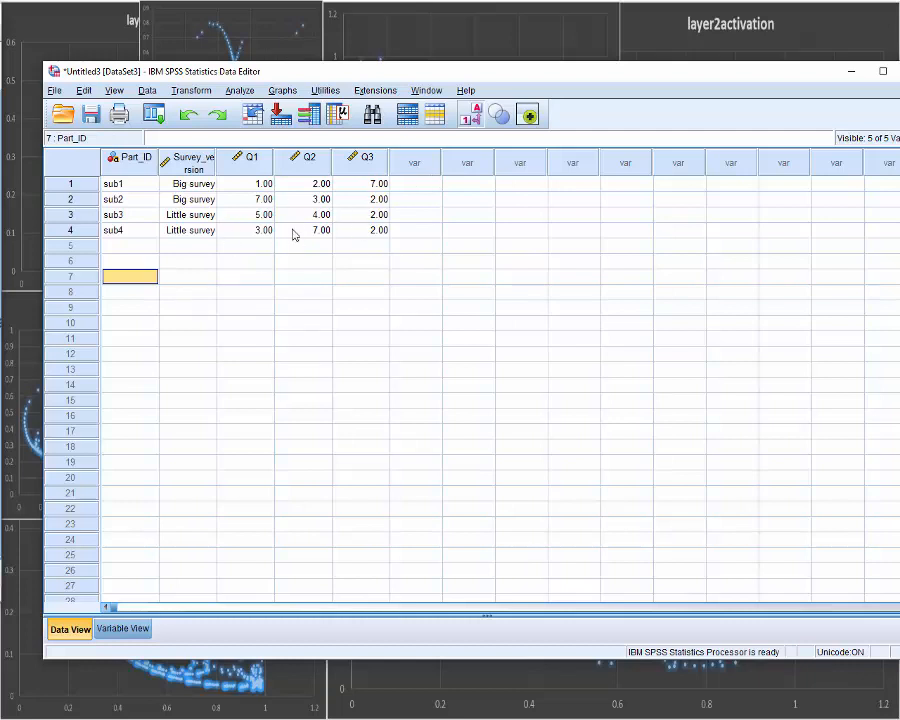
click(143, 628)
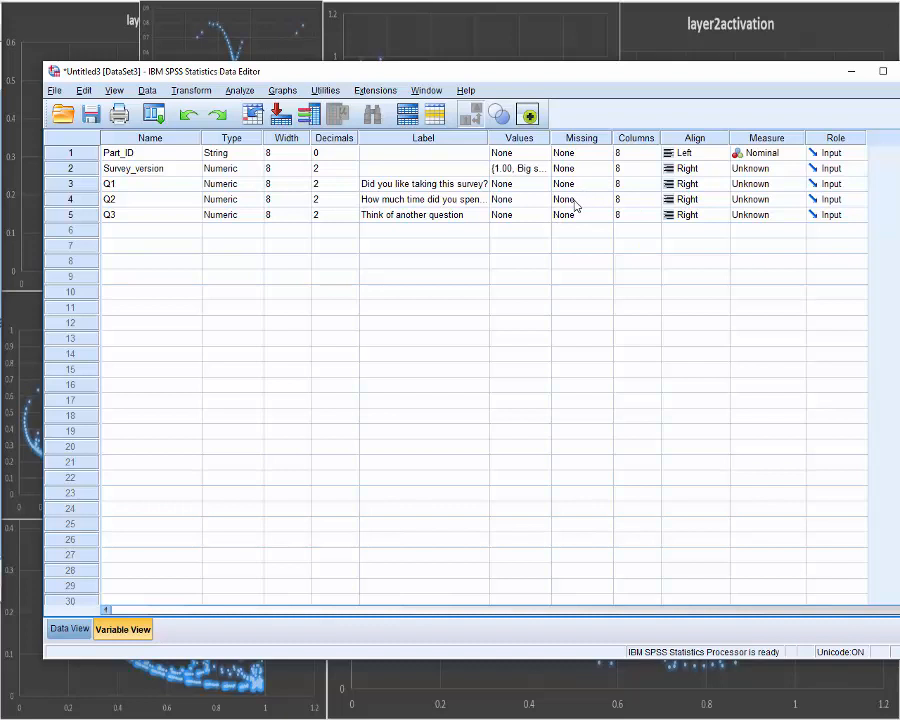
click(580, 204)
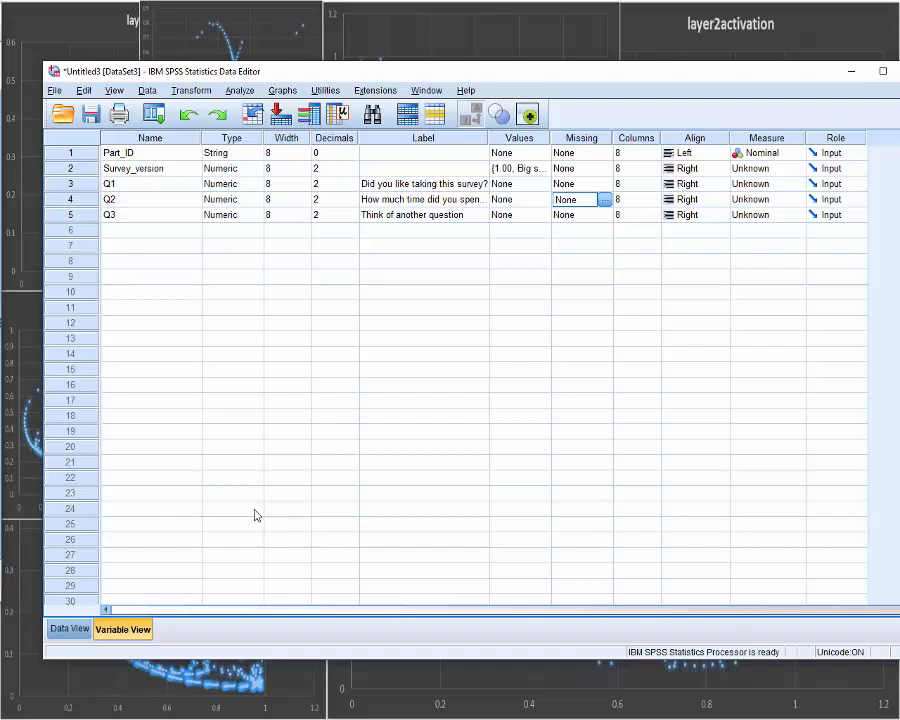
- Return to the data view and clear sub3's Q3 response
click(70, 628)
click(385, 215)
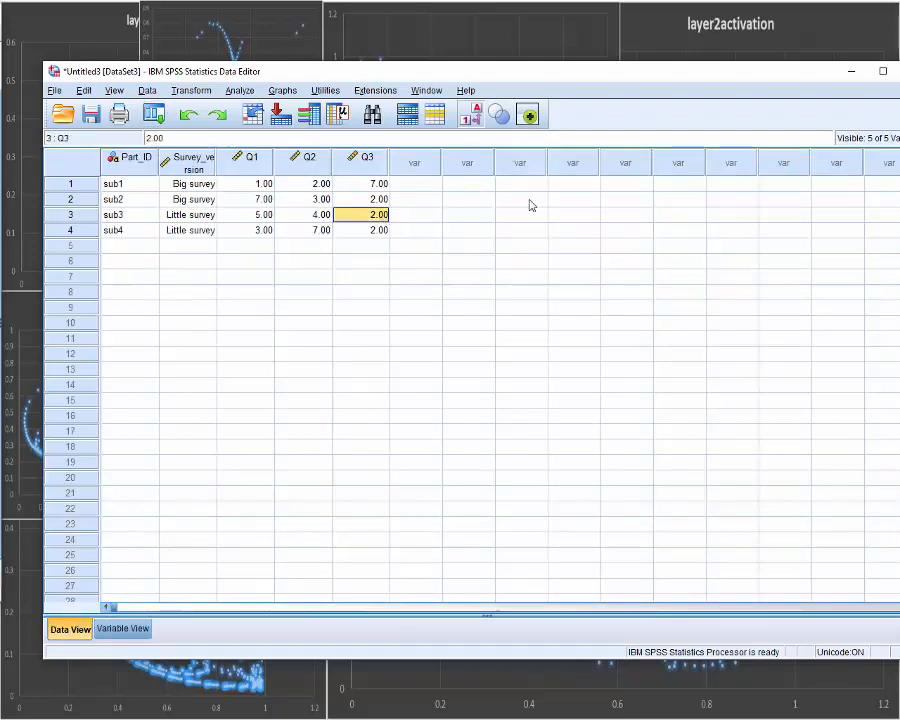
key(BackSpace)
key(Return)
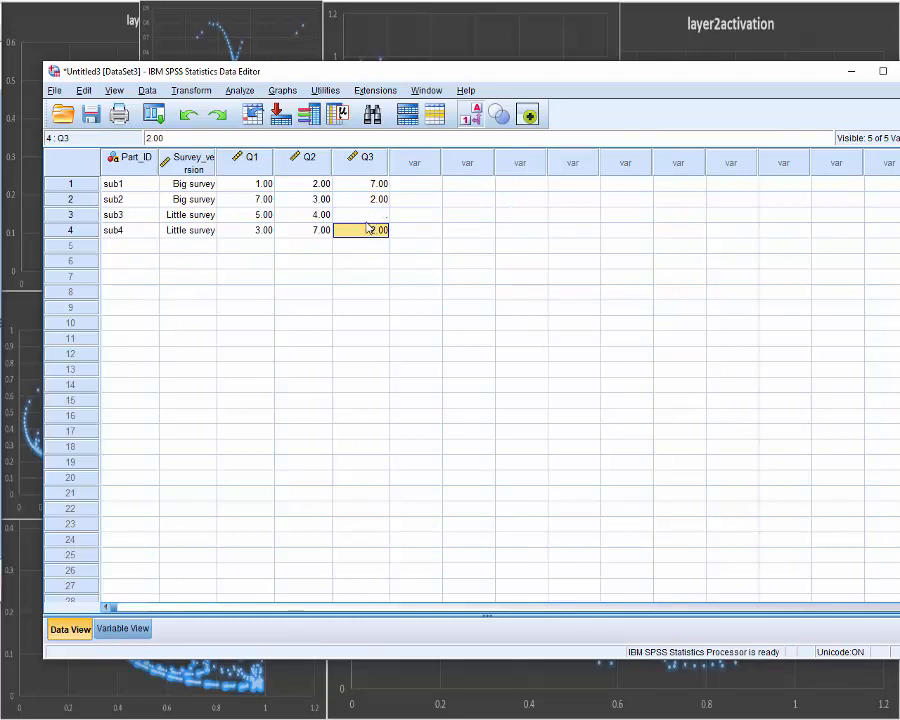
- Enter 999 as sub3's Q3 response and look over the Q1 and Q3 columns
key(Up)
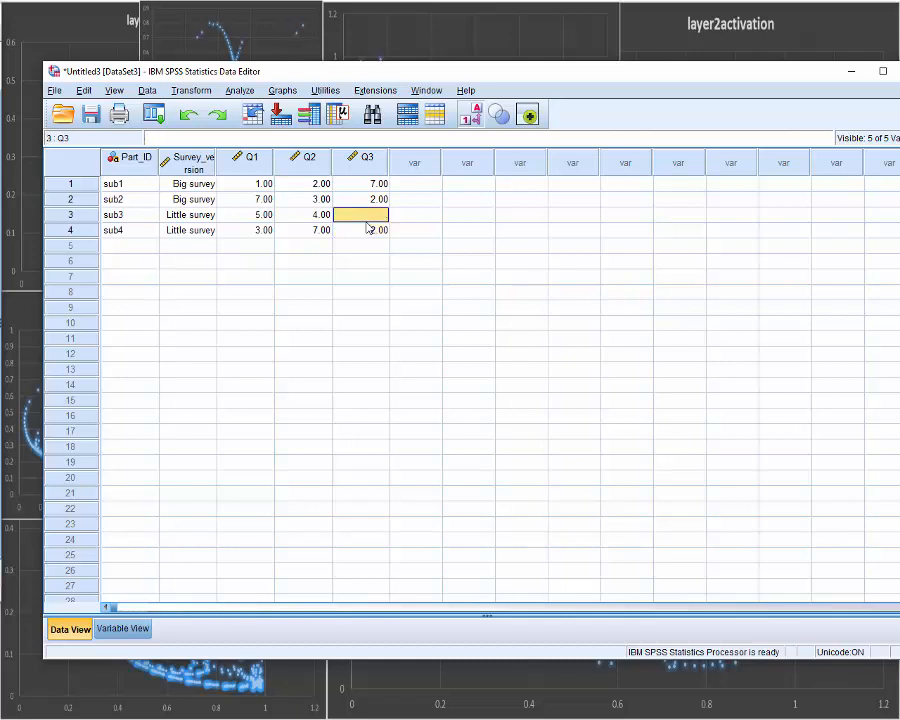
text(999)
key(Return)
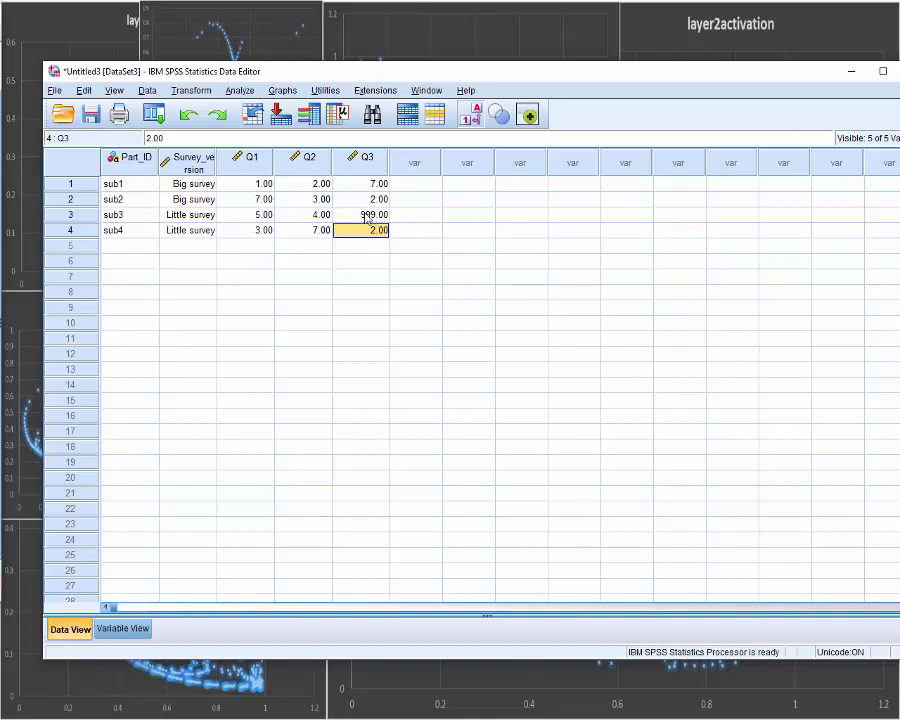
click(300, 181)
click(234, 181)
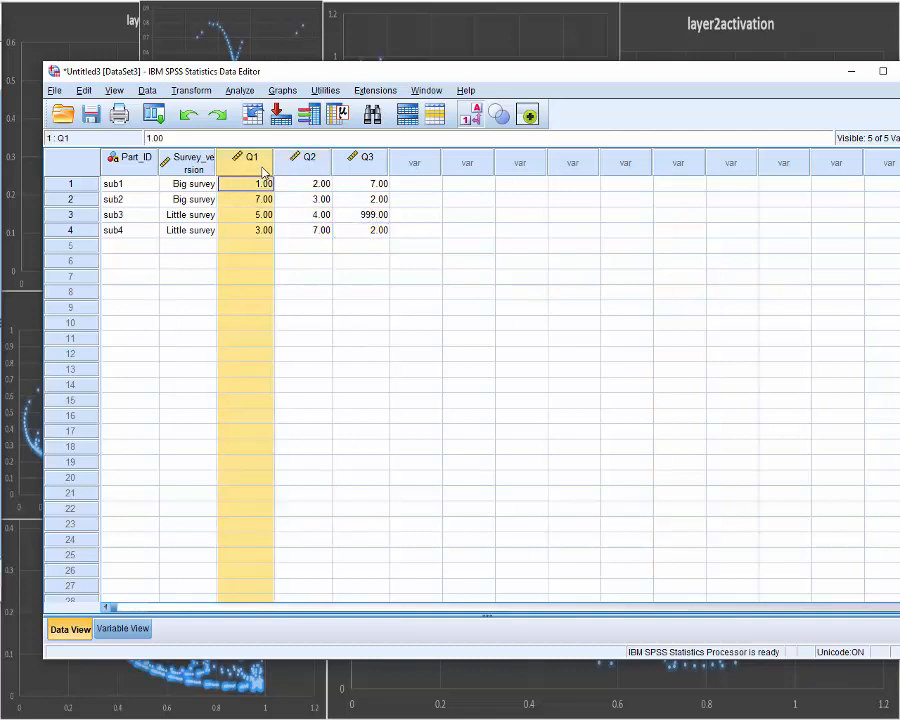
click(358, 183)
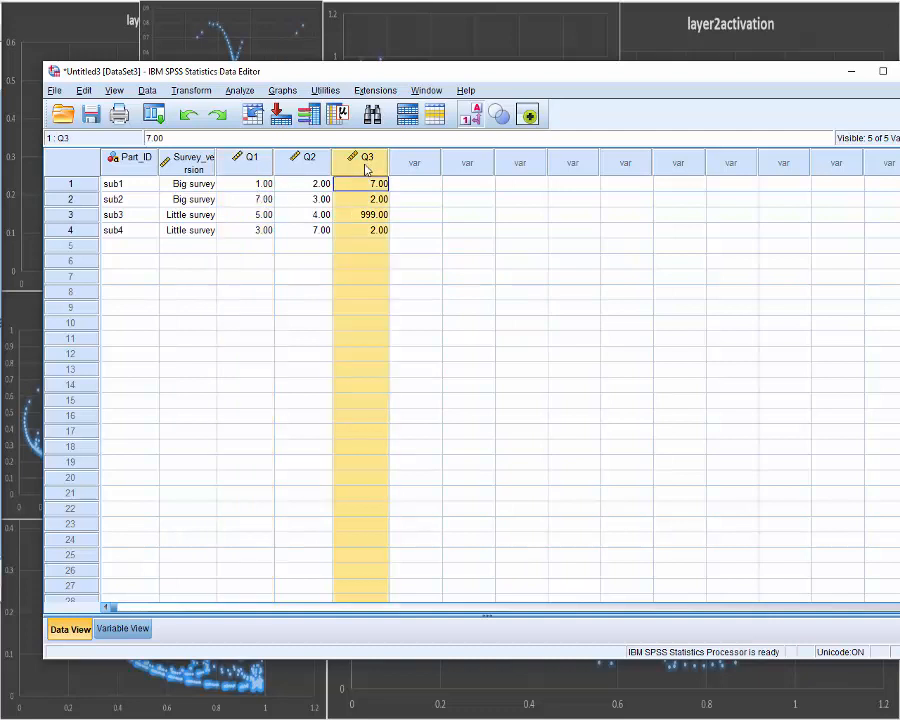
- Clear the 999 entry in sub3's Q3 cell and enter 5 instead
click(362, 214)
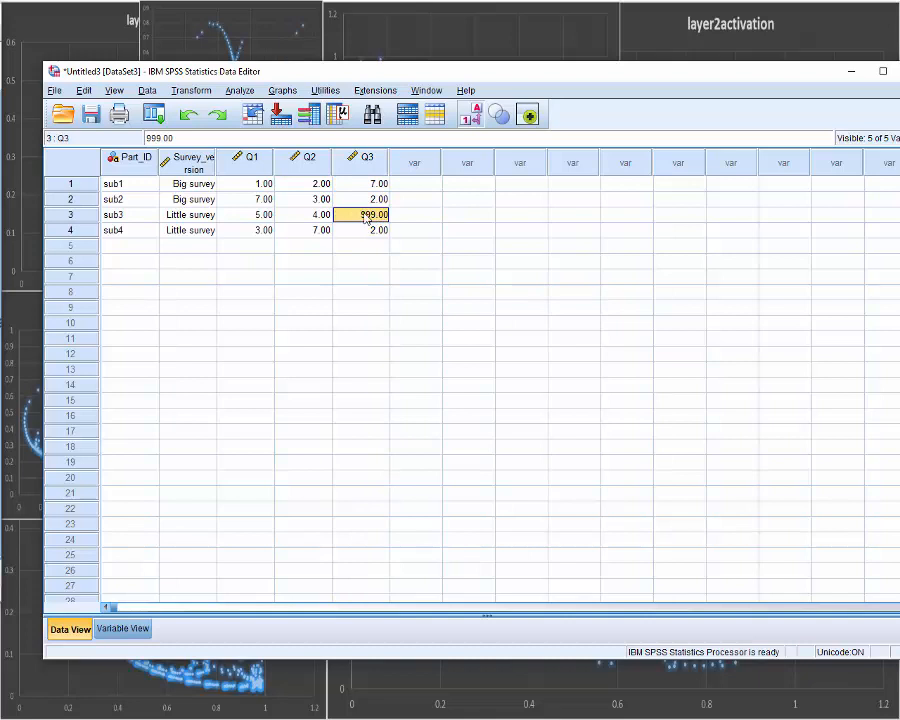
key(BackSpace)
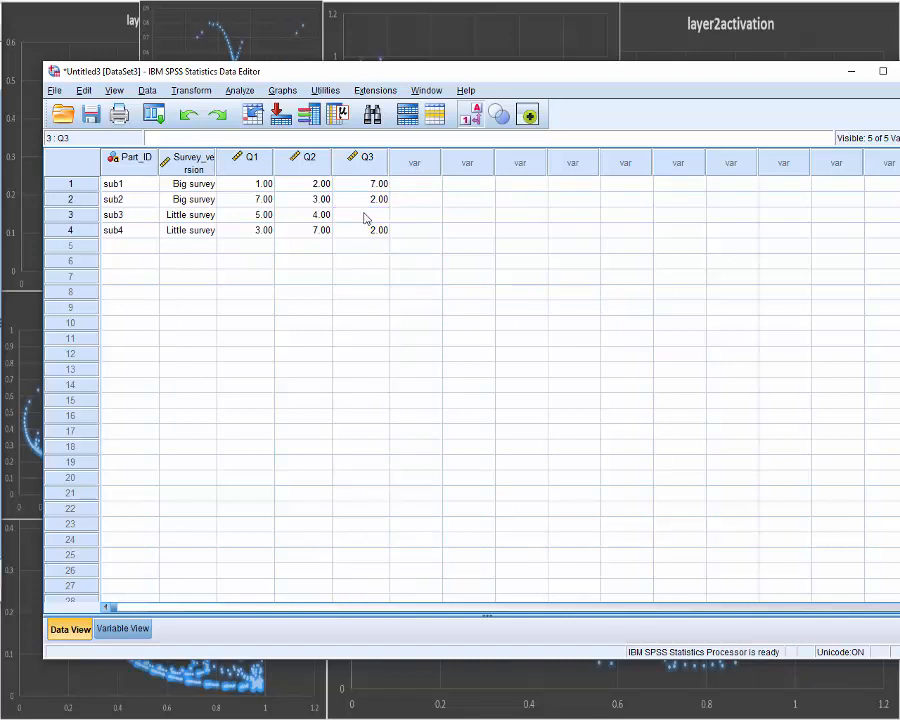
key(Return)
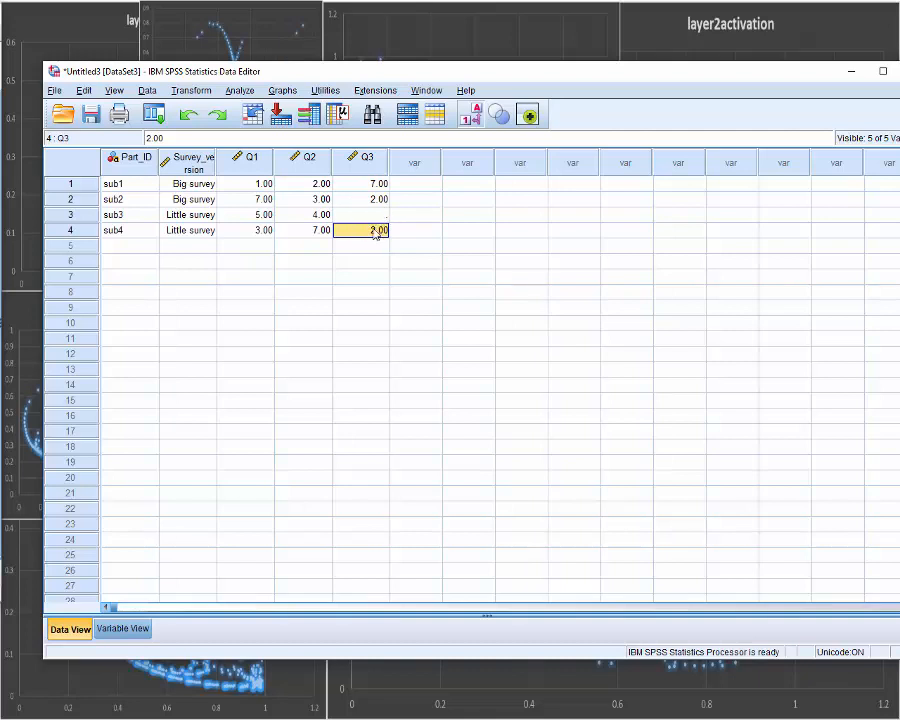
click(380, 215)
text(5)
key(Up)
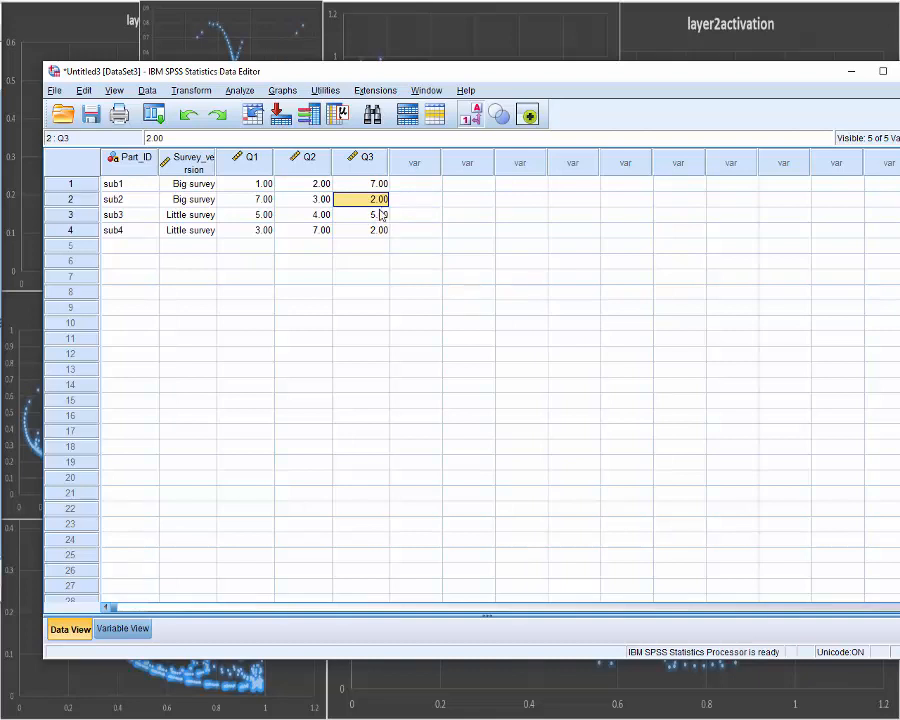
- Set the measurement level of Survey_version to Nominal in the variable definitions
click(123, 628)
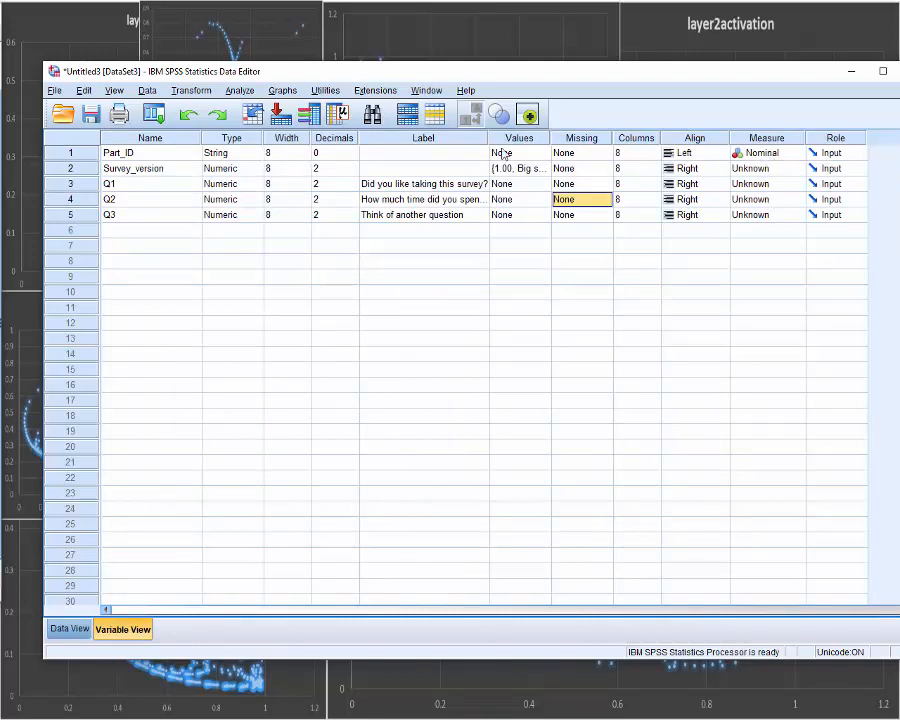
click(787, 172)
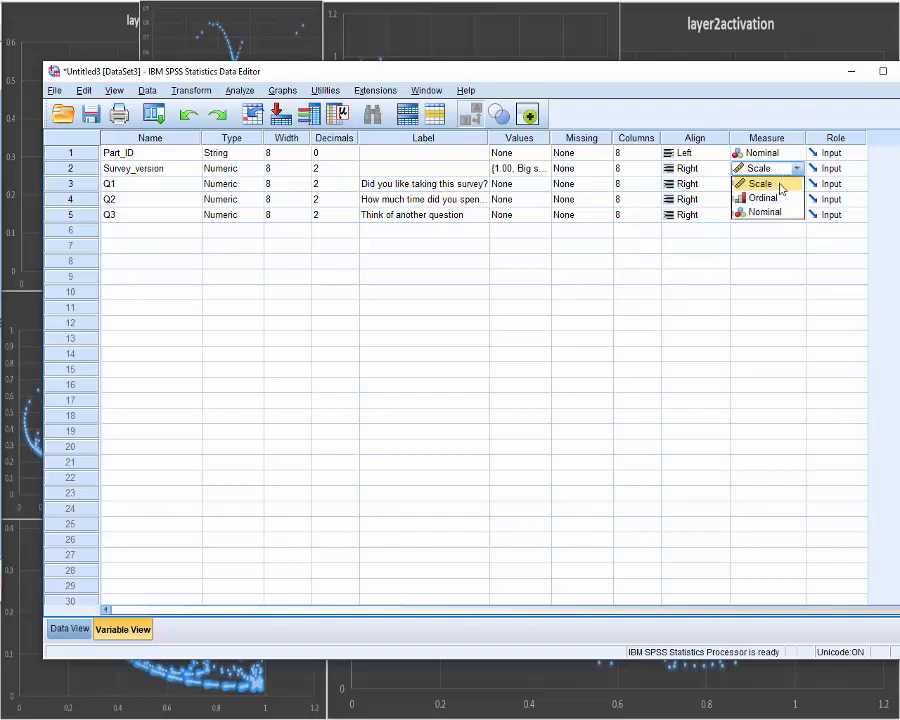
click(781, 189)
click(778, 186)
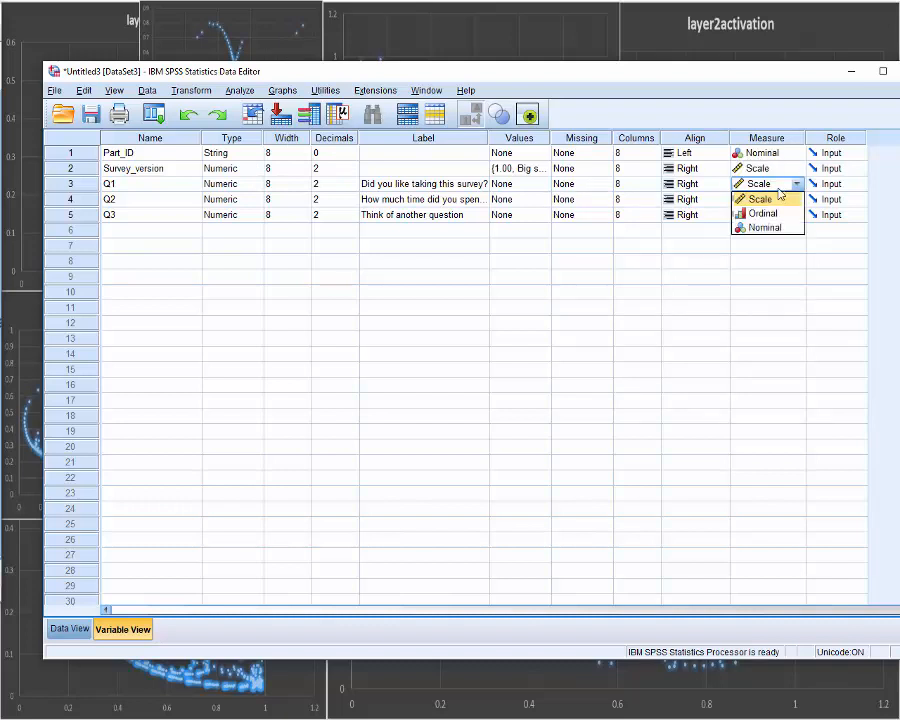
click(774, 170)
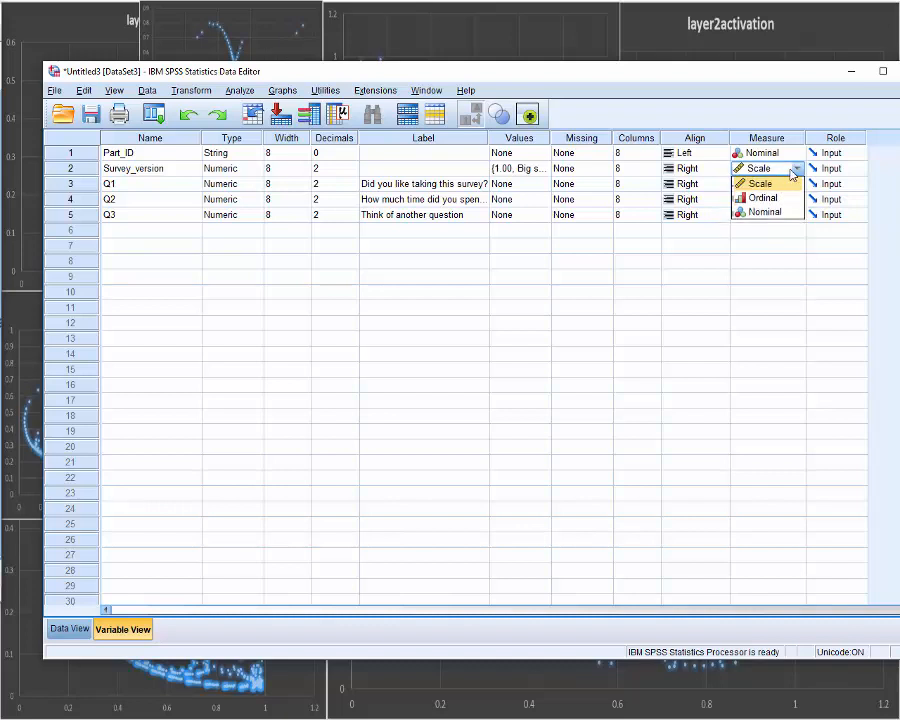
click(789, 211)
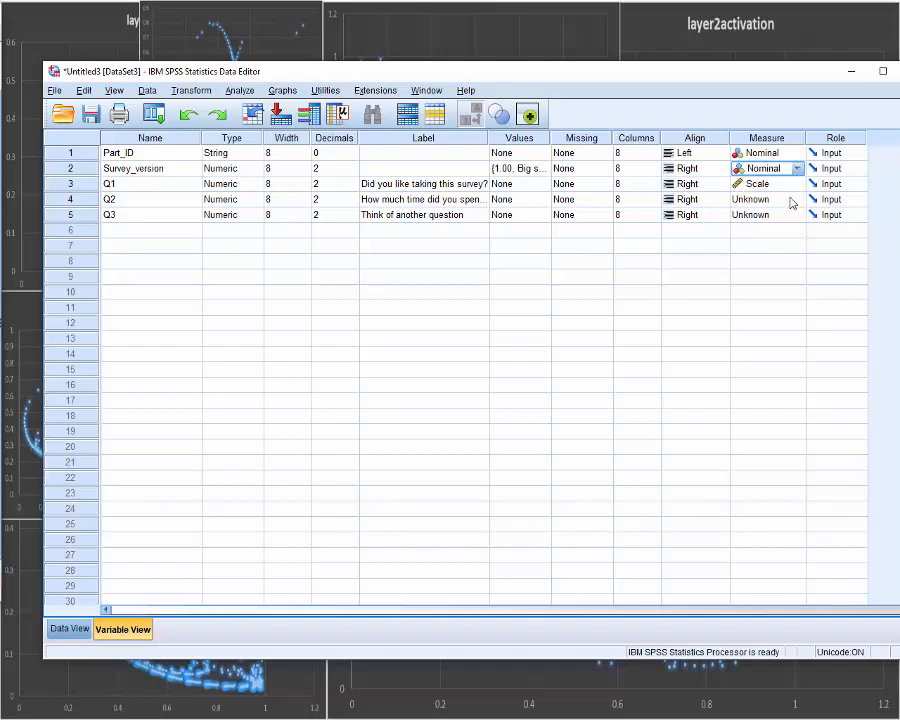
- Set the measurement levels of Q1 and Q2 to Scale
click(797, 186)
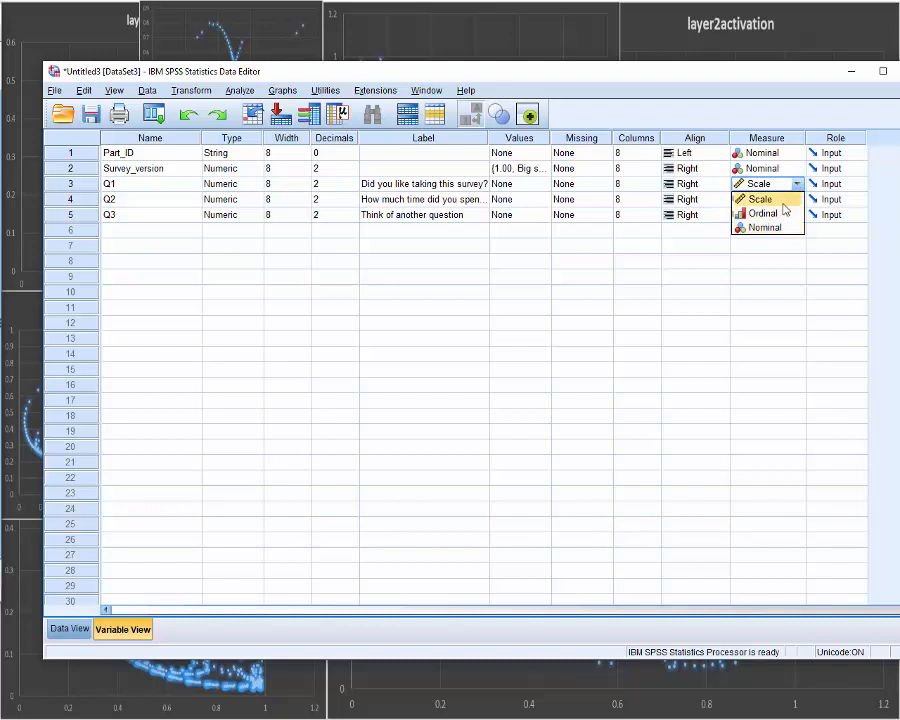
click(773, 204)
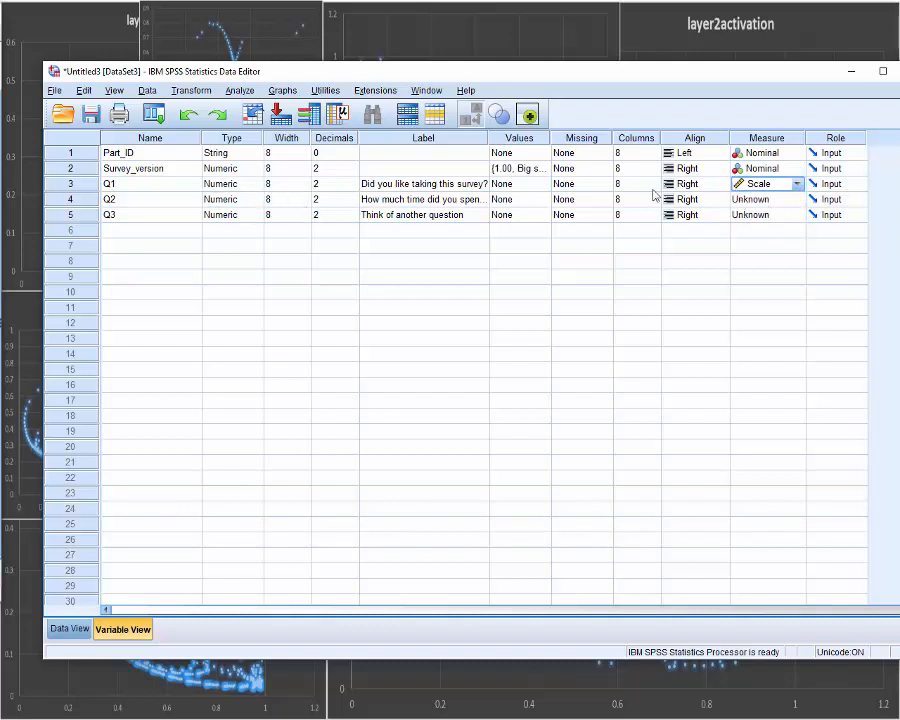
click(789, 199)
click(778, 243)
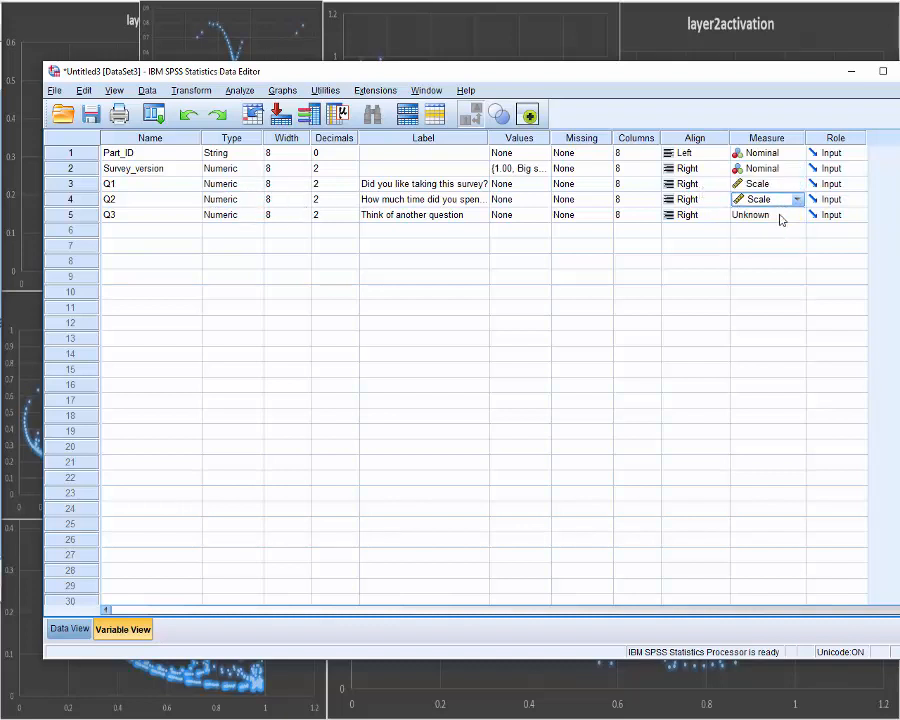
- Try Ordinal as the measurement level of Q3 and change it back to Scale
click(781, 217)
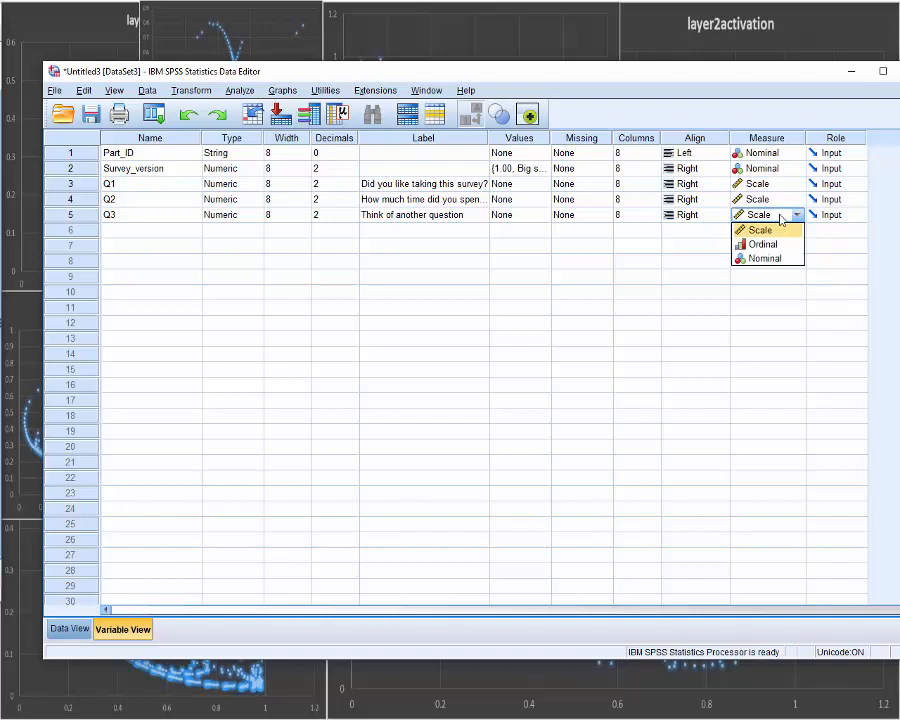
click(780, 245)
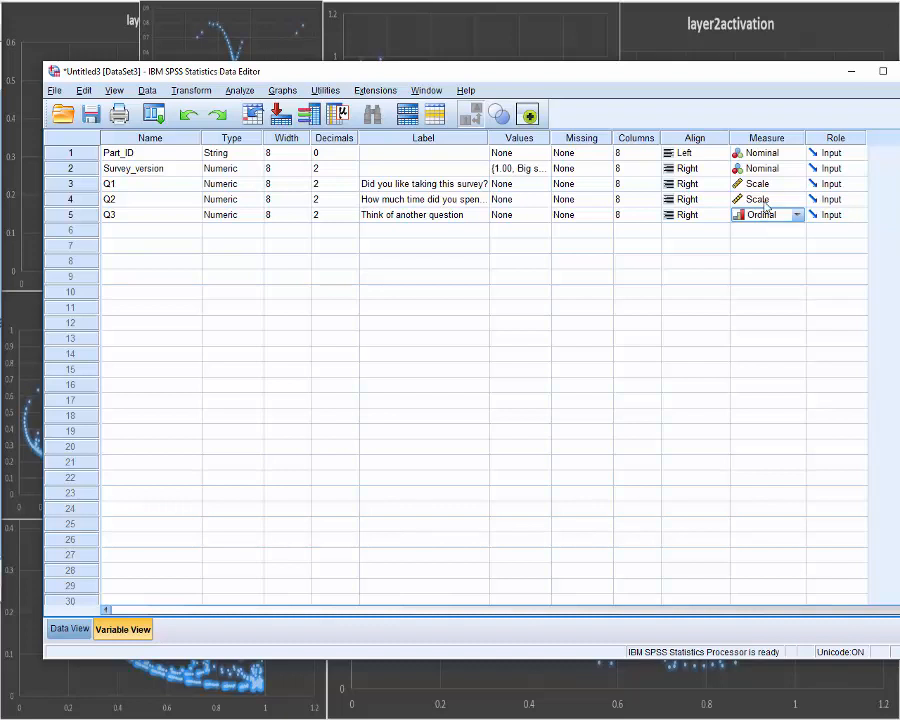
click(770, 215)
click(770, 226)
- Return to the data view, start saving the dataset and cancel the save
click(70, 628)
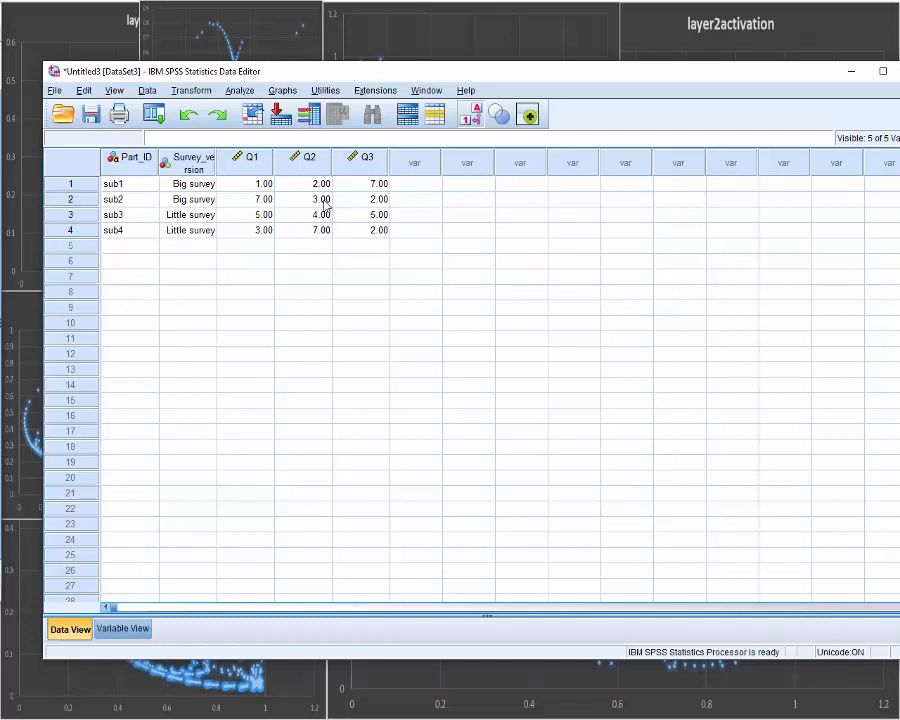
click(99, 113)
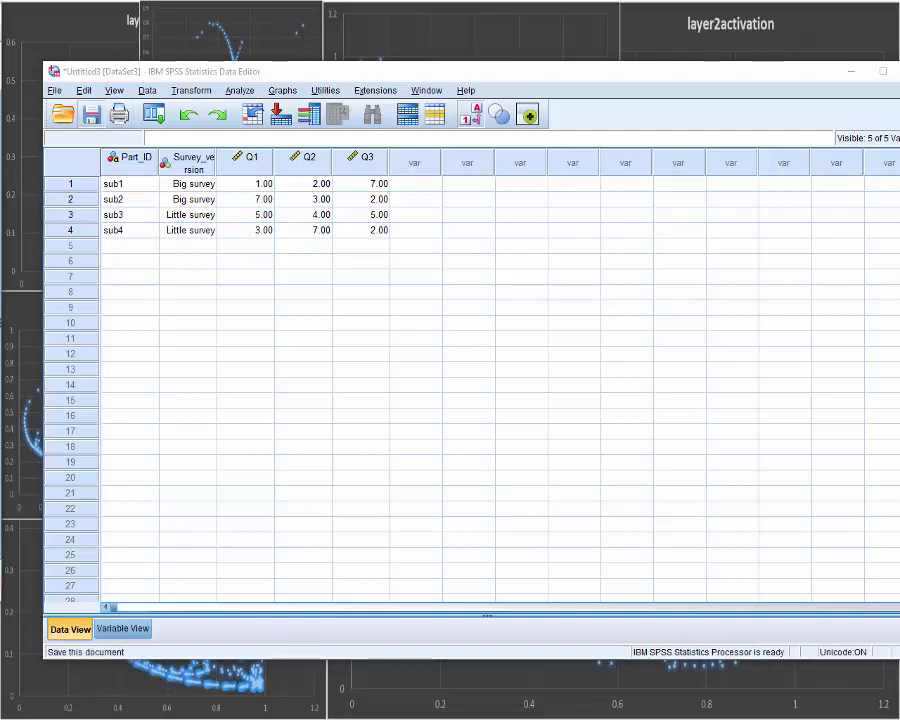
key(Escape)
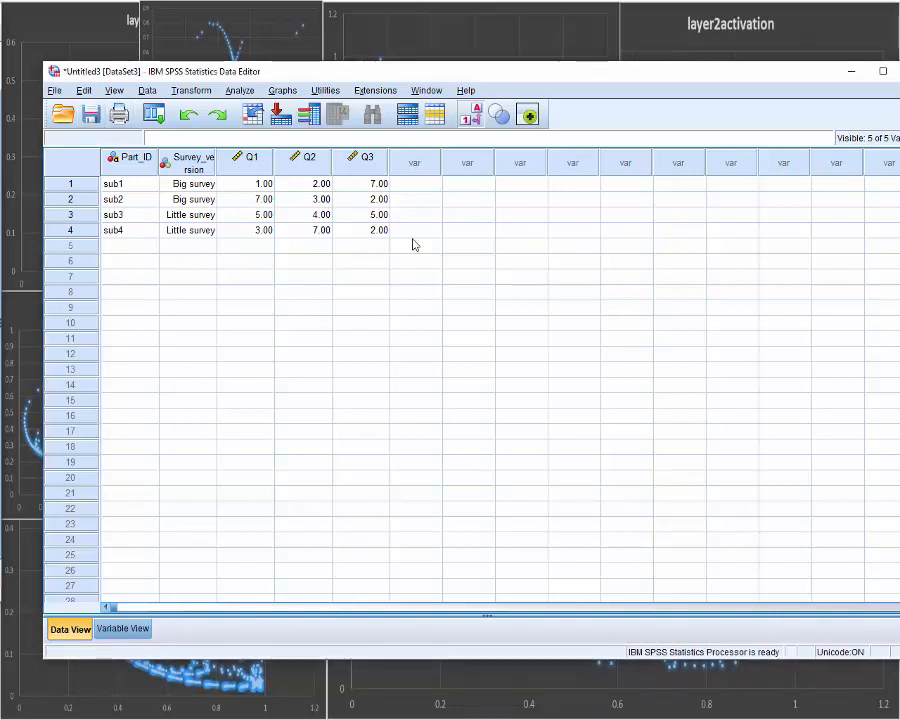